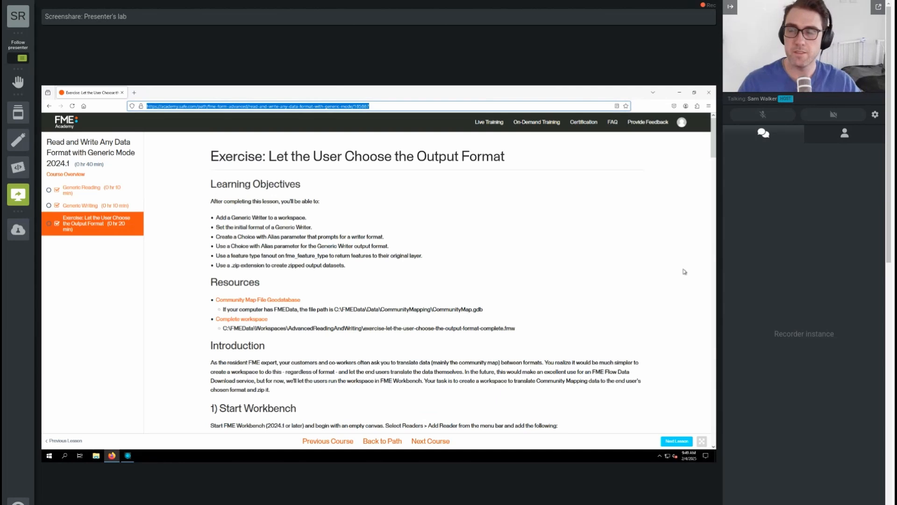
Step: Read the exercise's introduction and its instructions for starting Workbench and adding the reader and writer
scroll(551, 322, "down", 2)
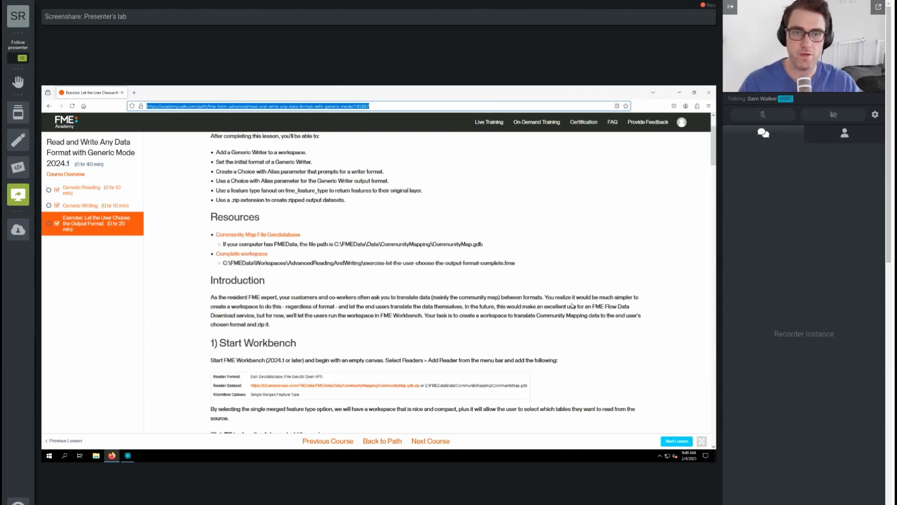
left_click(573, 306)
scroll(572, 306, "down", 1)
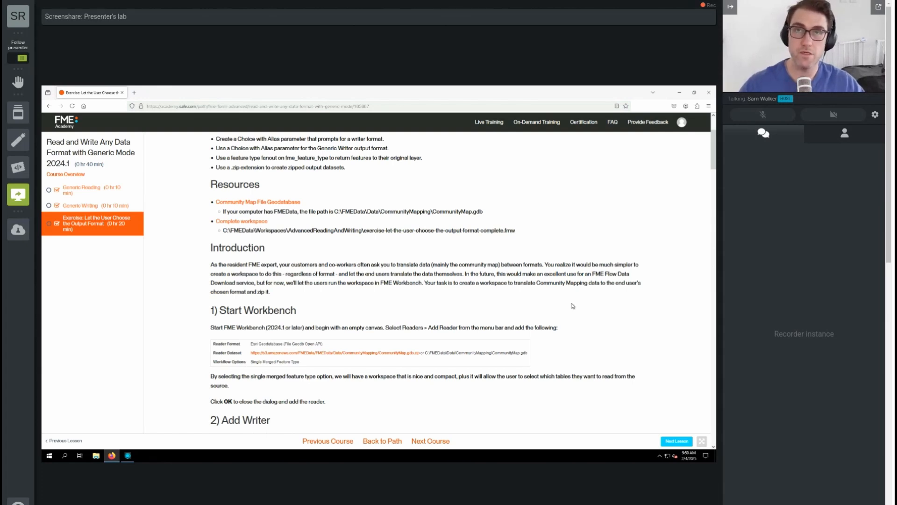
scroll(541, 293, "down", 1)
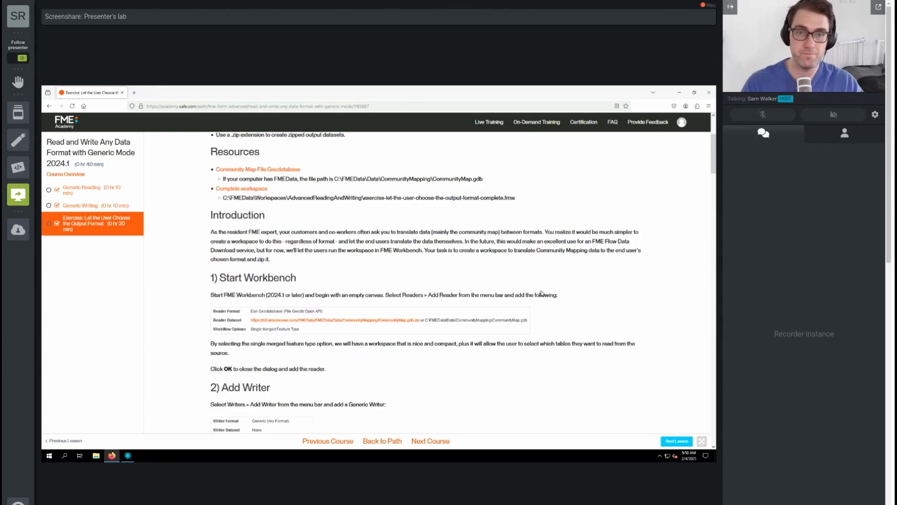
scroll(541, 293, "down", 1)
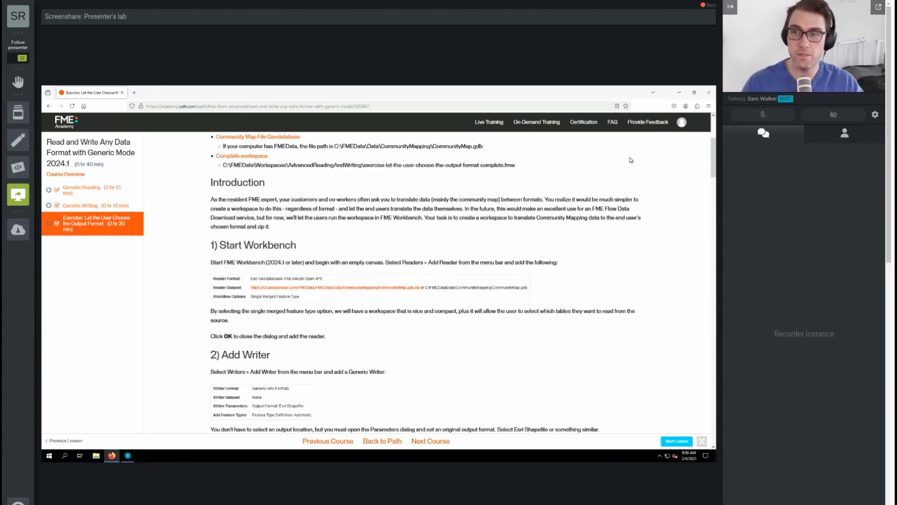
Step: Switch to FME Workbench, close the open completed exercise workspace and create a blank workspace
left_click(679, 92)
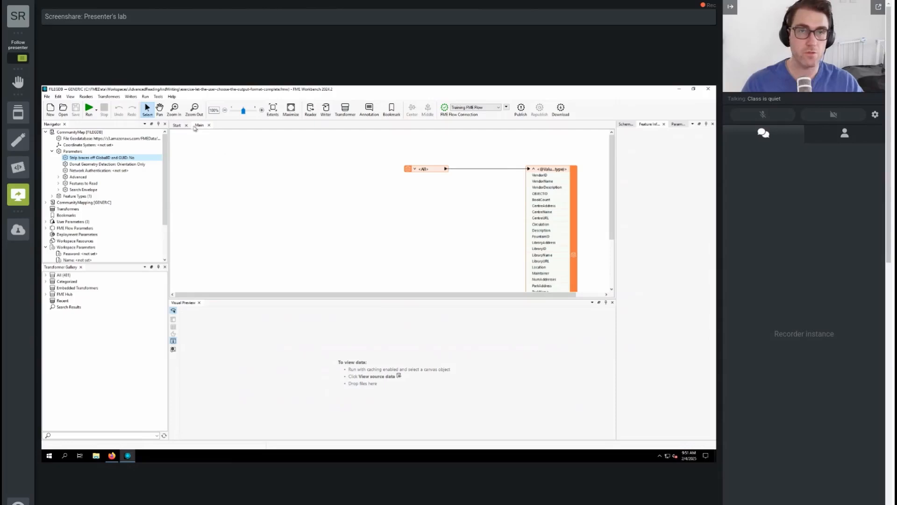
left_click(209, 125)
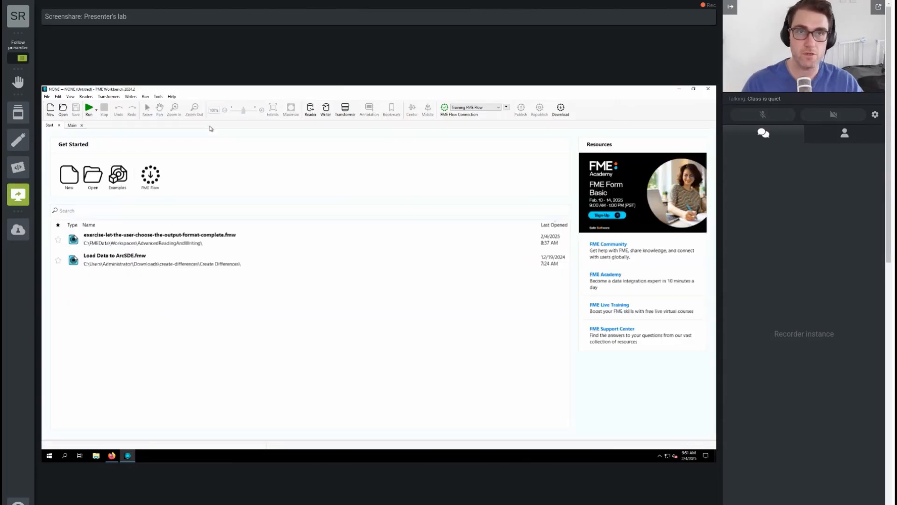
left_click(67, 178)
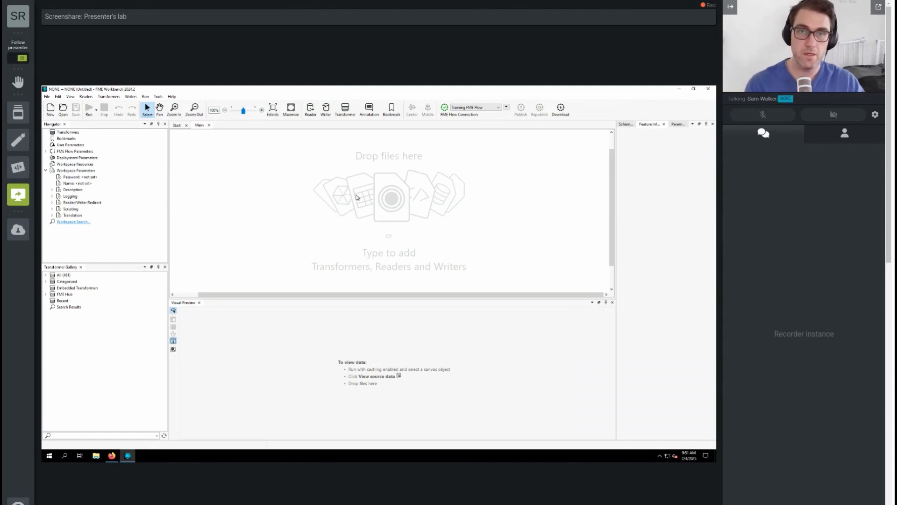
Step: Try to add an Esri Geodatabase (File Geodb Open API) reader and browse for its dataset
type("file open")
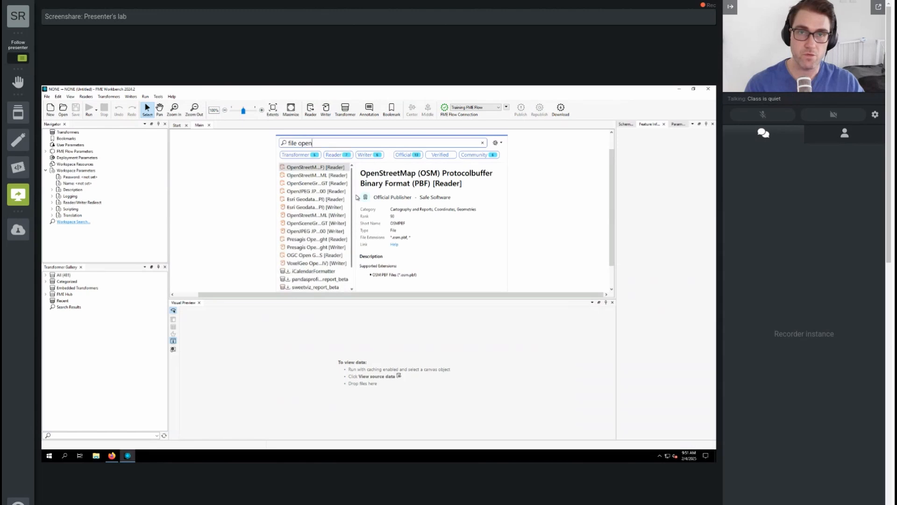
type(" api")
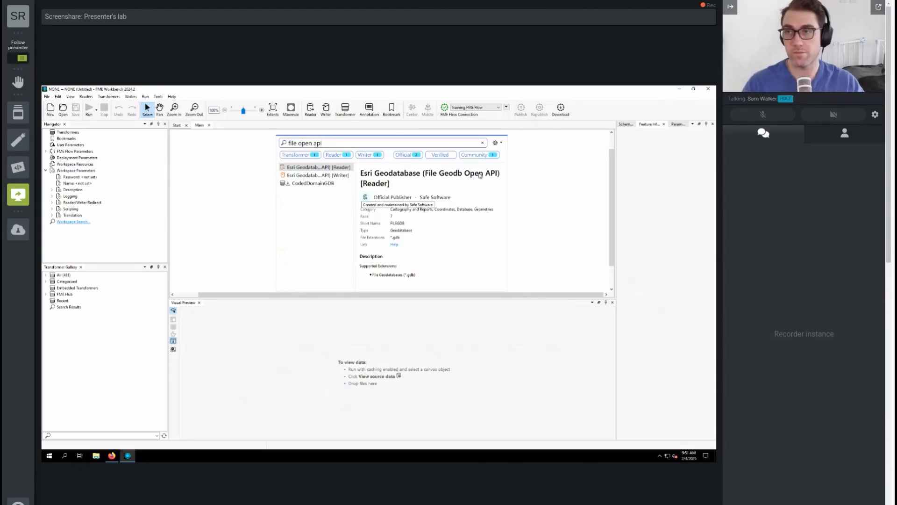
double_click(338, 167)
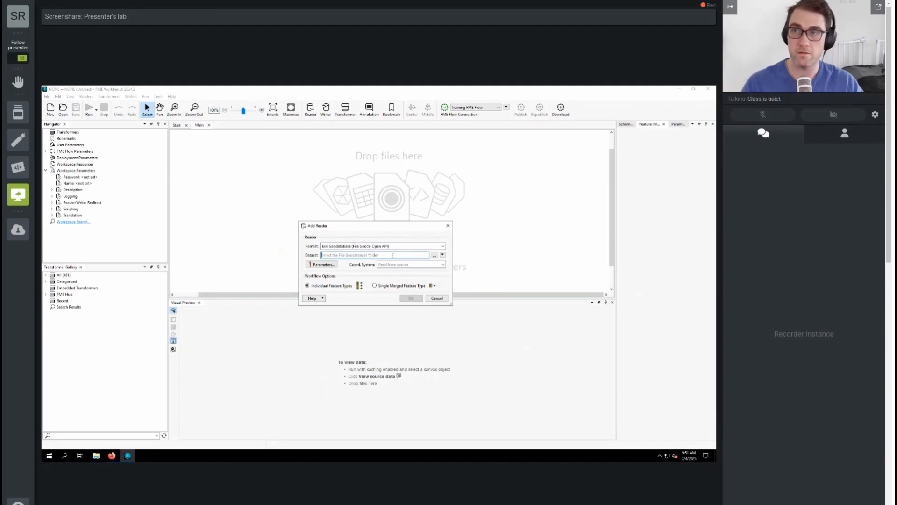
left_click(434, 255)
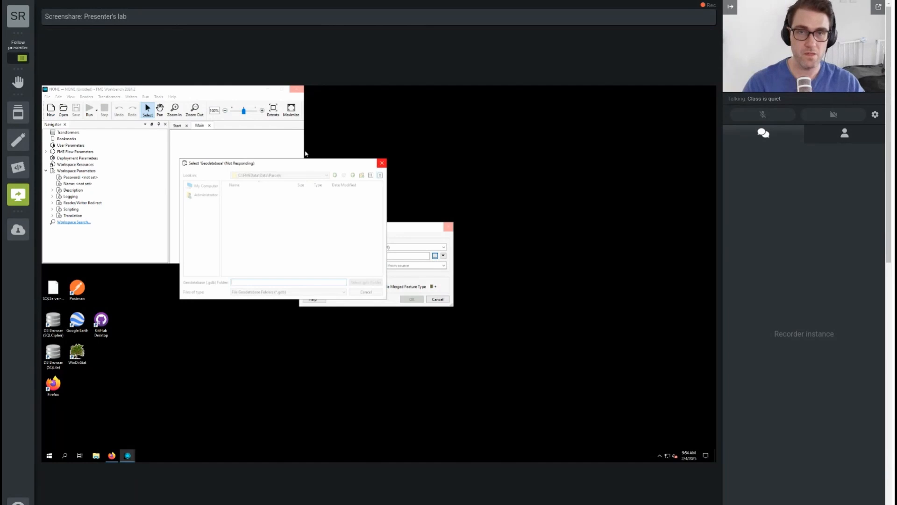
Step: End the frozen FME Workbench task in Task Manager, and close Task Manager
right_click(172, 456)
left_click(200, 429)
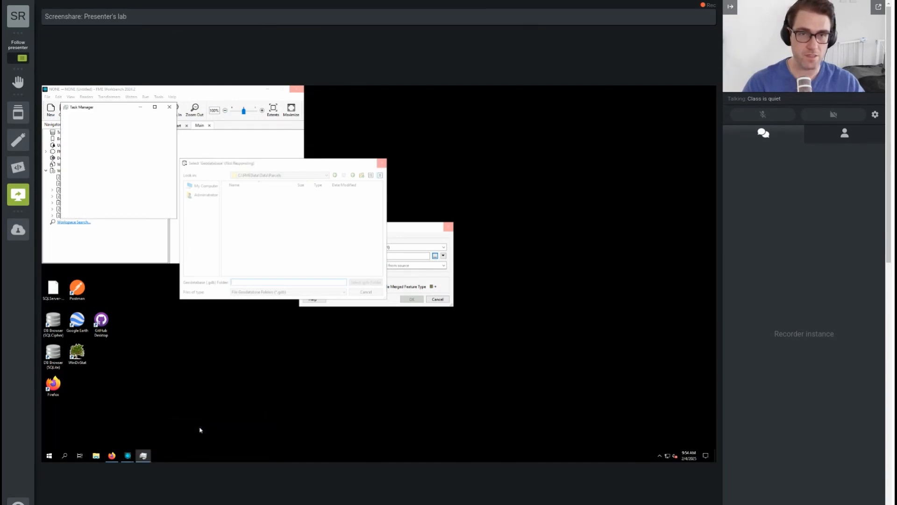
right_click(82, 125)
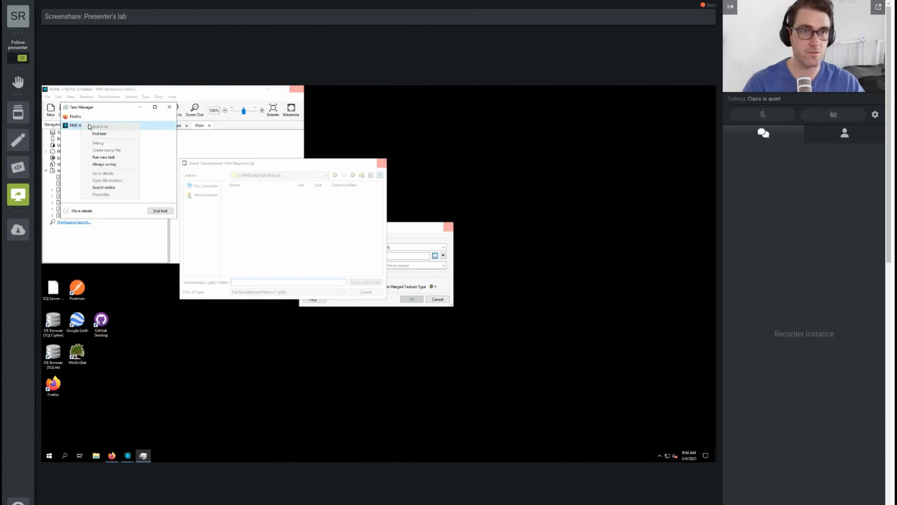
left_click(101, 138)
left_click(169, 107)
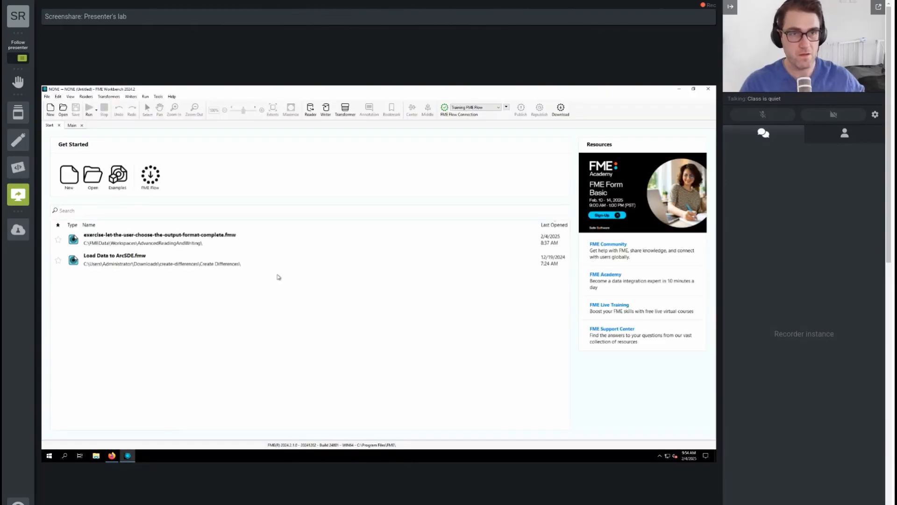
Step: Create a blank workspace and start adding an Esri Geodatabase (File Geodb Open API) reader
left_click(69, 178)
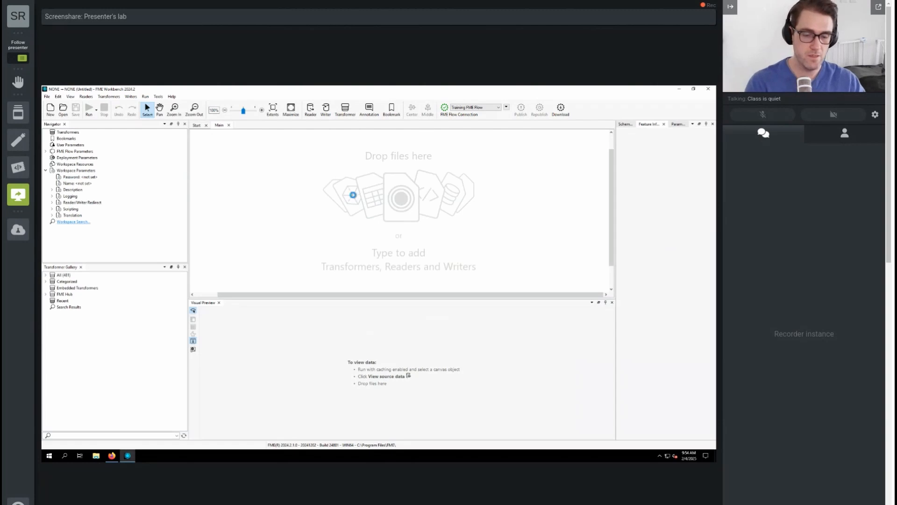
type("open api")
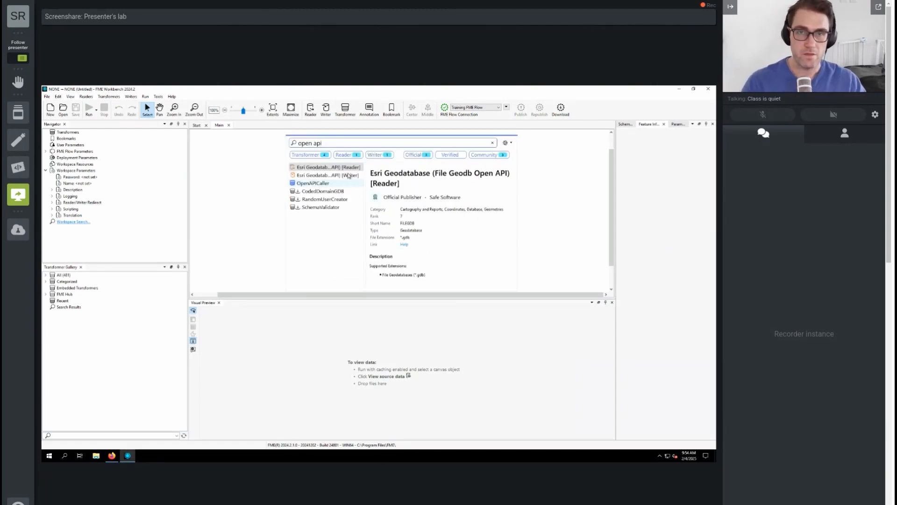
double_click(348, 169)
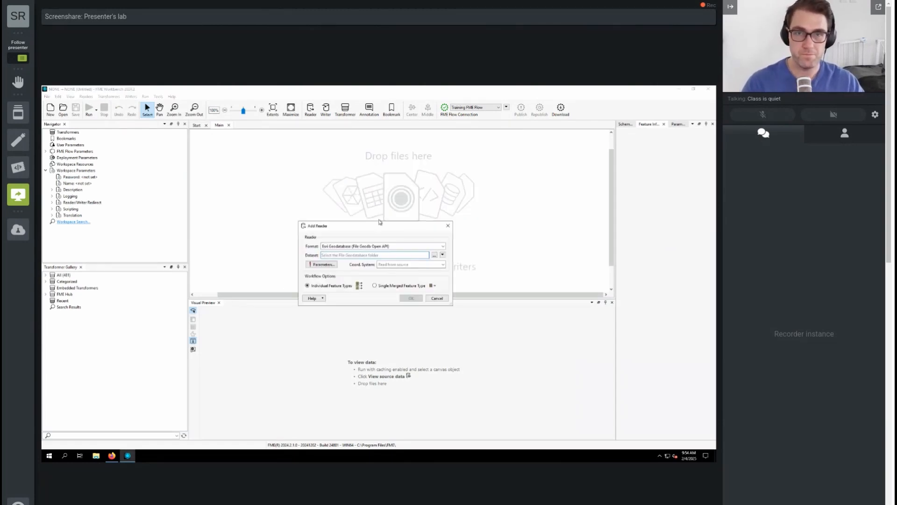
Step: Add the reader with the dataset C:\FMEData\Data\CommunityMapping\CommunityMap.gdb and the Single Merged Feature Type workflow option
left_click(434, 256)
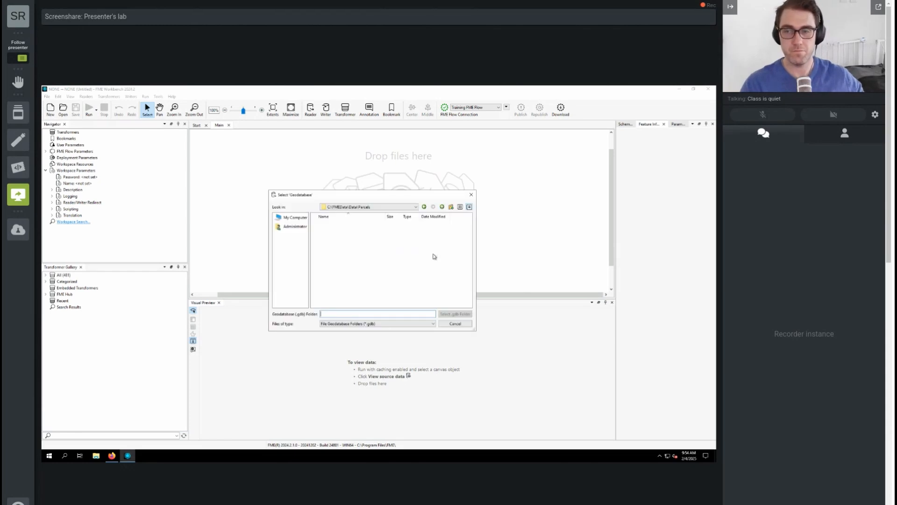
left_click(442, 207)
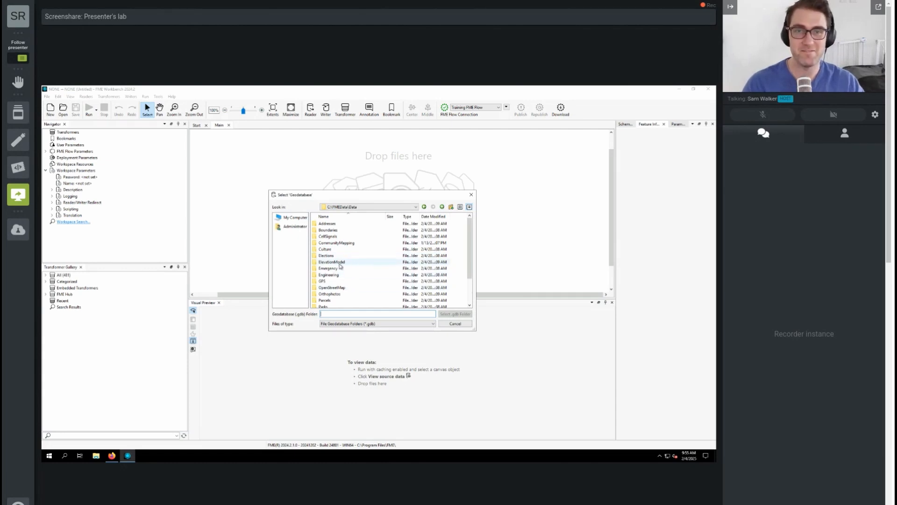
left_click(344, 243)
double_click(343, 244)
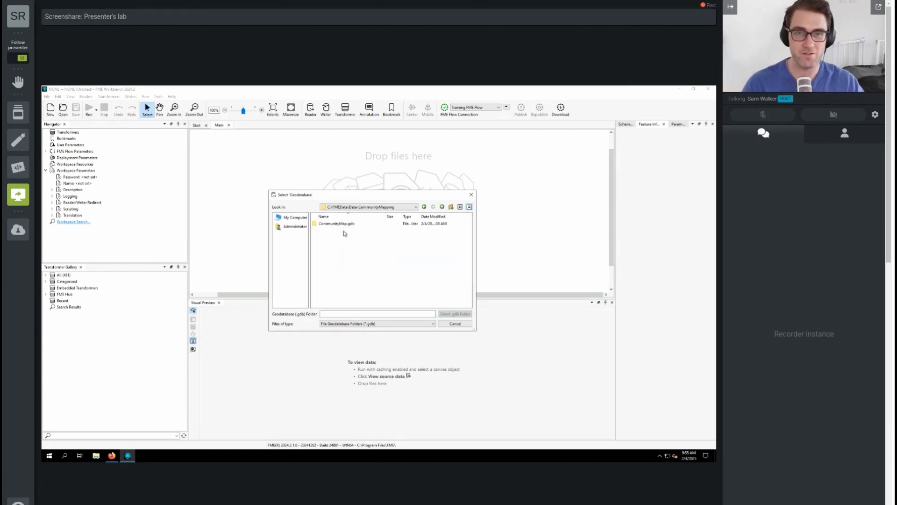
left_click(358, 223)
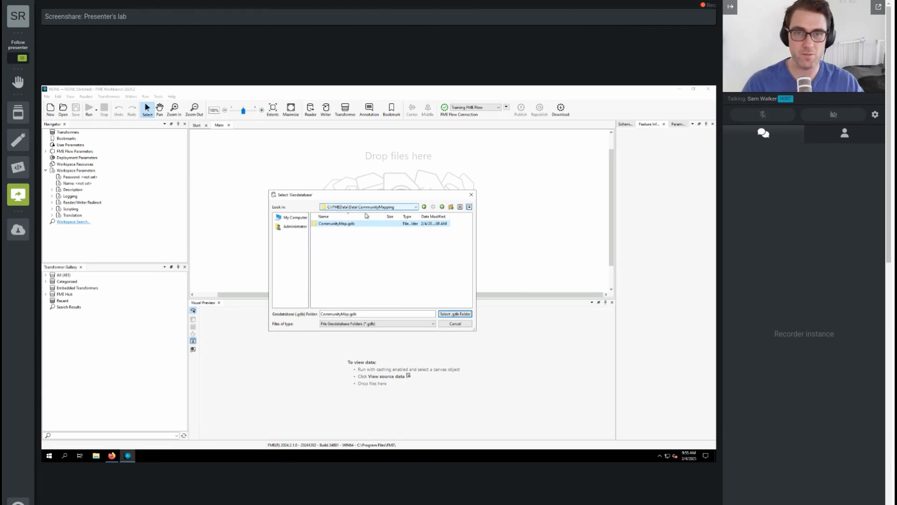
left_click(444, 315)
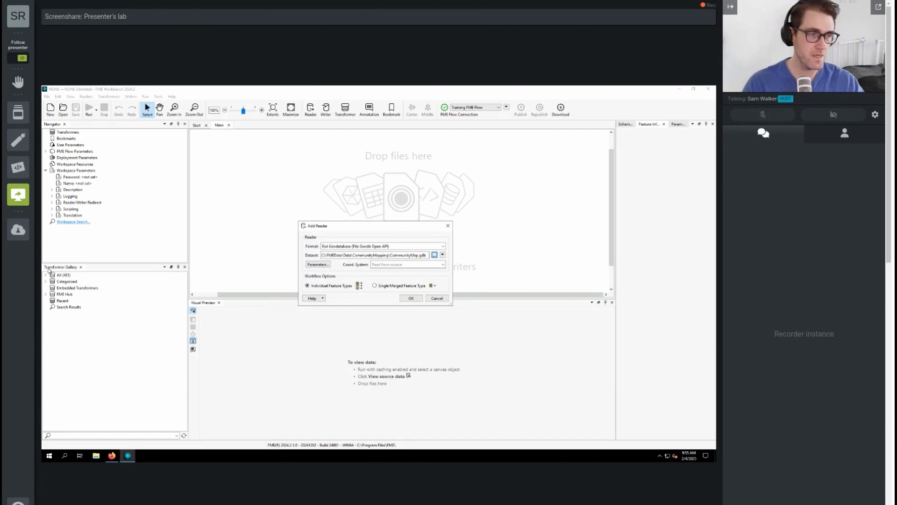
left_click(391, 286)
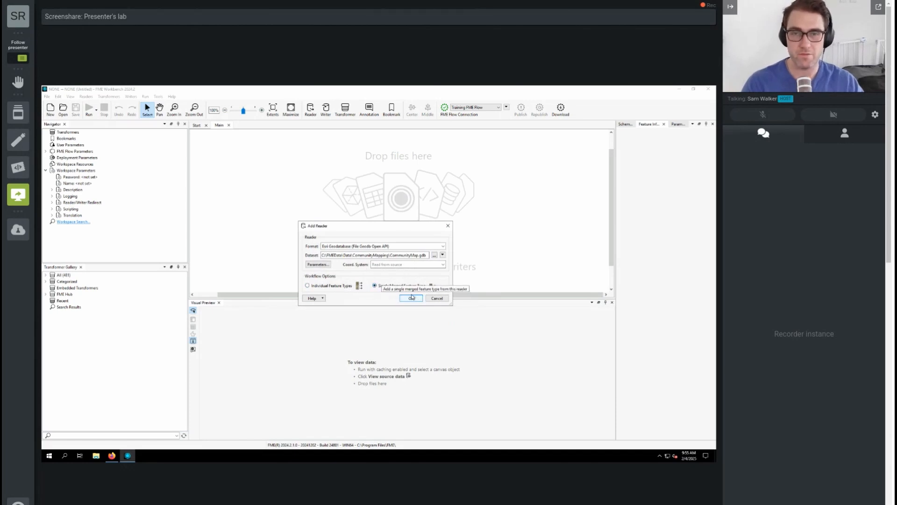
left_click(420, 298)
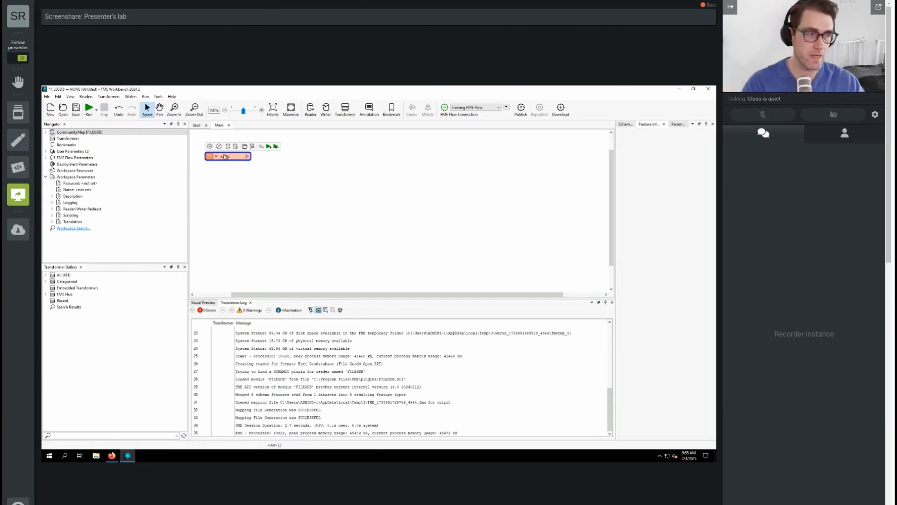
Step: Add a Generic (Any Format) writer with Esri Shapefile as output format, no dataset and the Automatic feature type definition
type("generic")
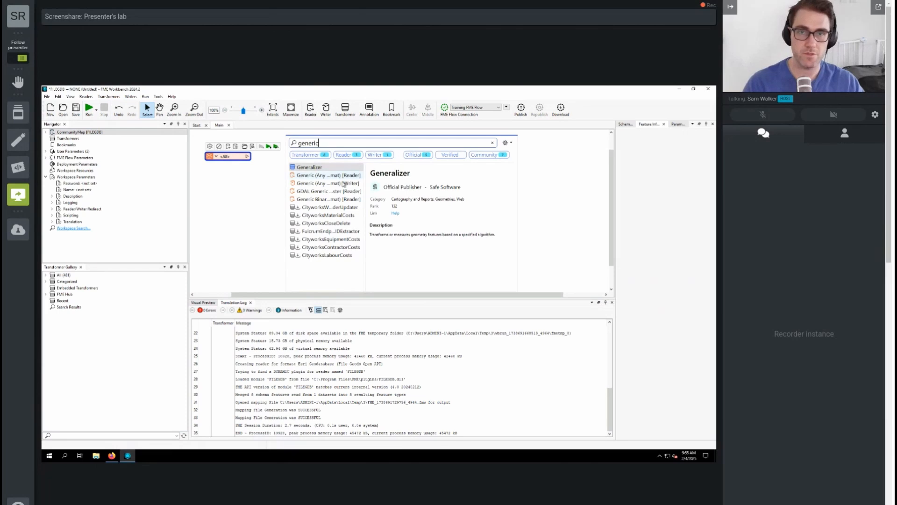
double_click(344, 184)
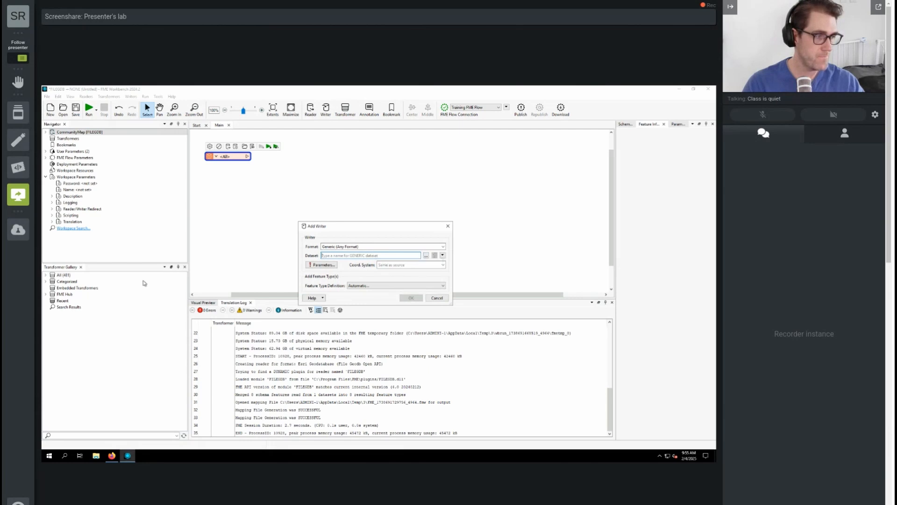
left_click(321, 265)
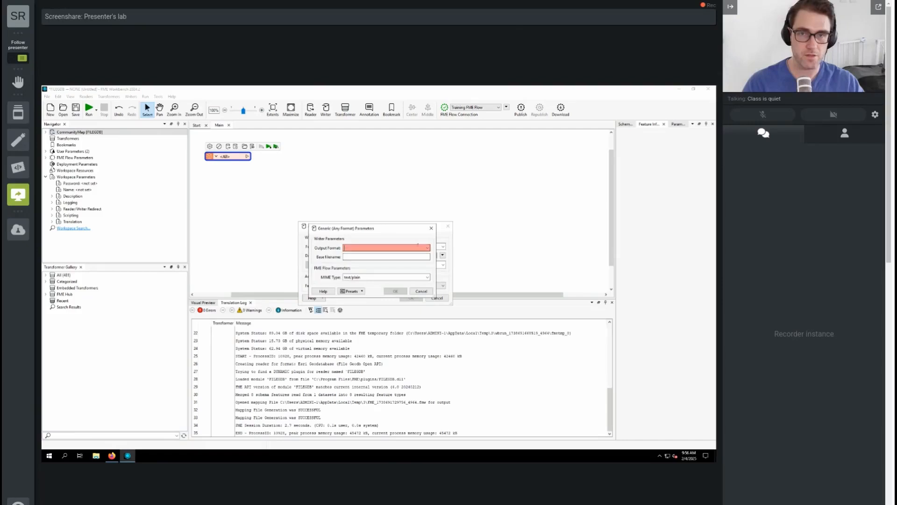
type("esri shape")
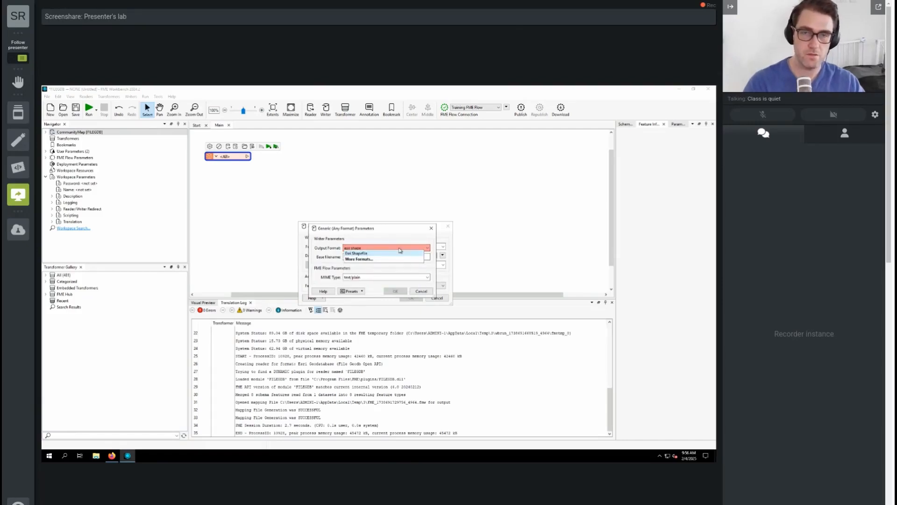
left_click(382, 254)
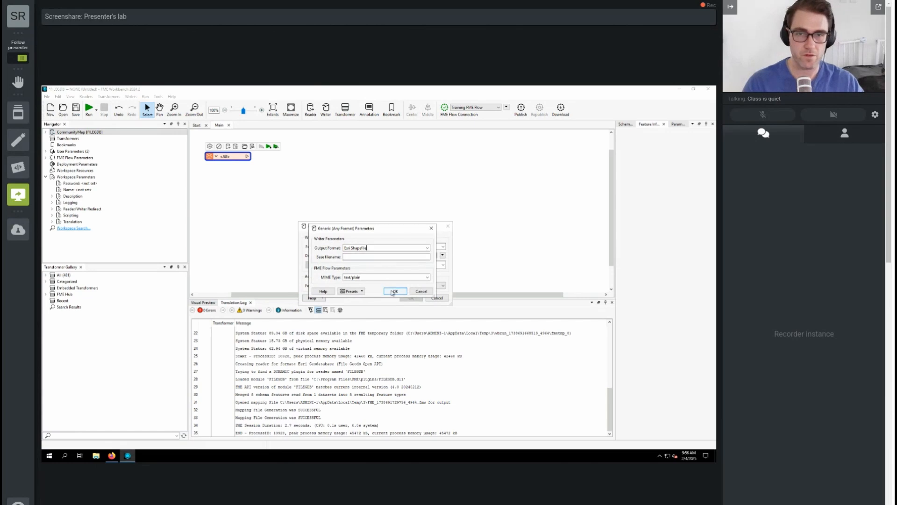
left_click(392, 291)
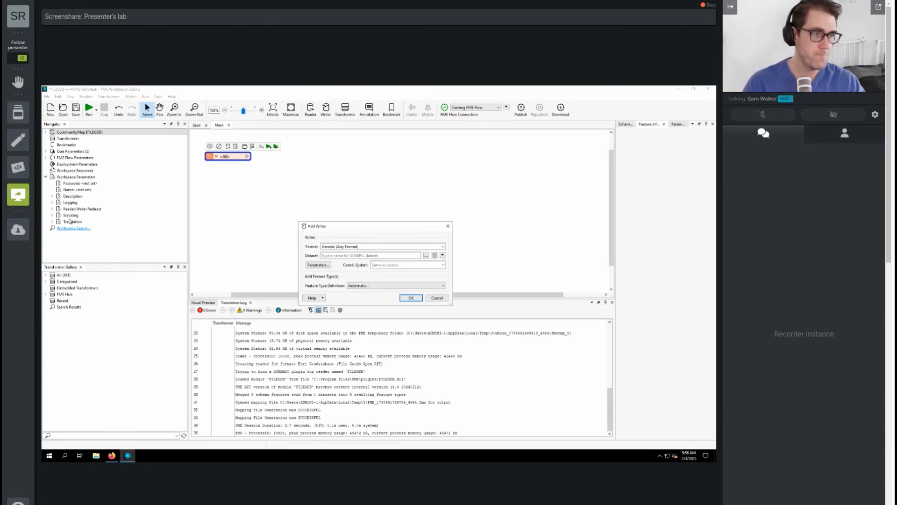
left_click(410, 298)
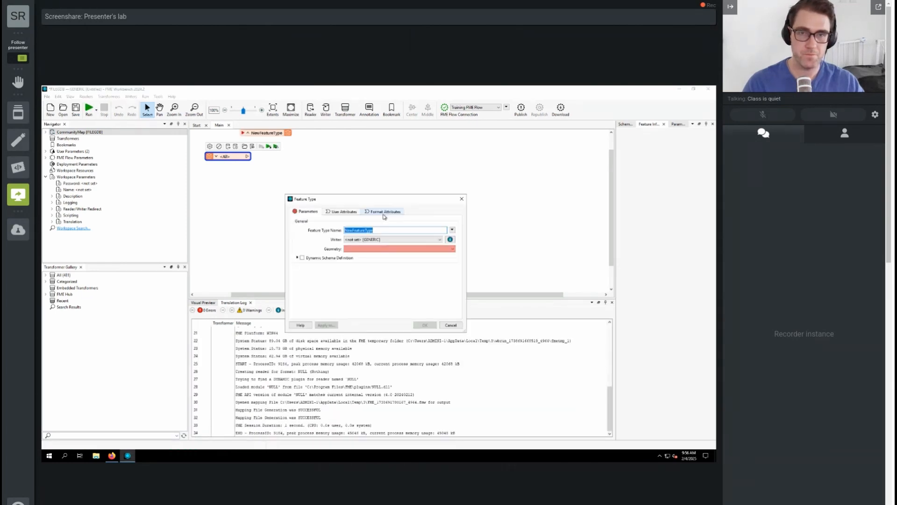
Step: Set the new writer feature type's geometry to fme_any and accept its parameters
left_click(386, 230)
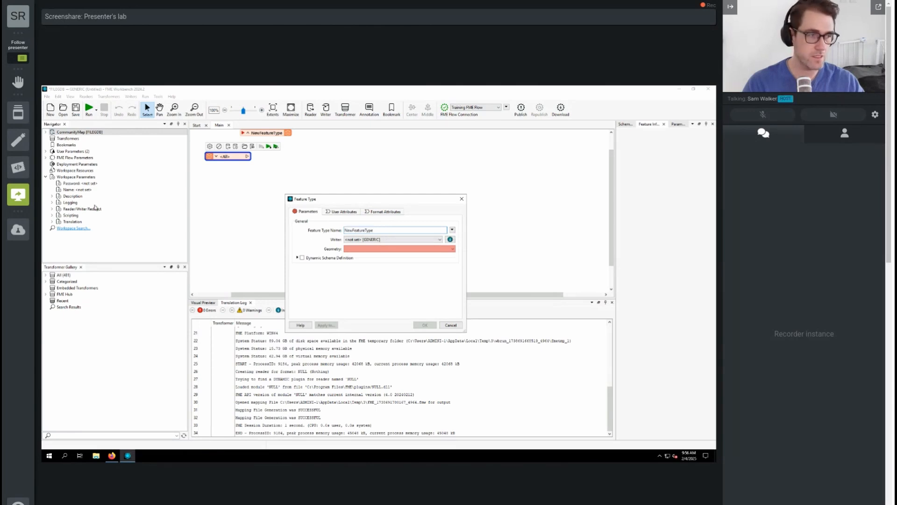
left_click(369, 251)
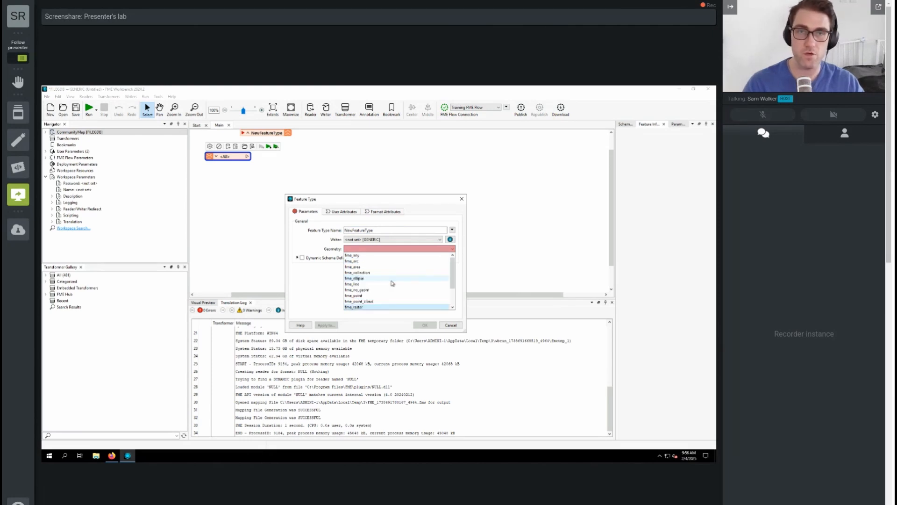
left_click(370, 256)
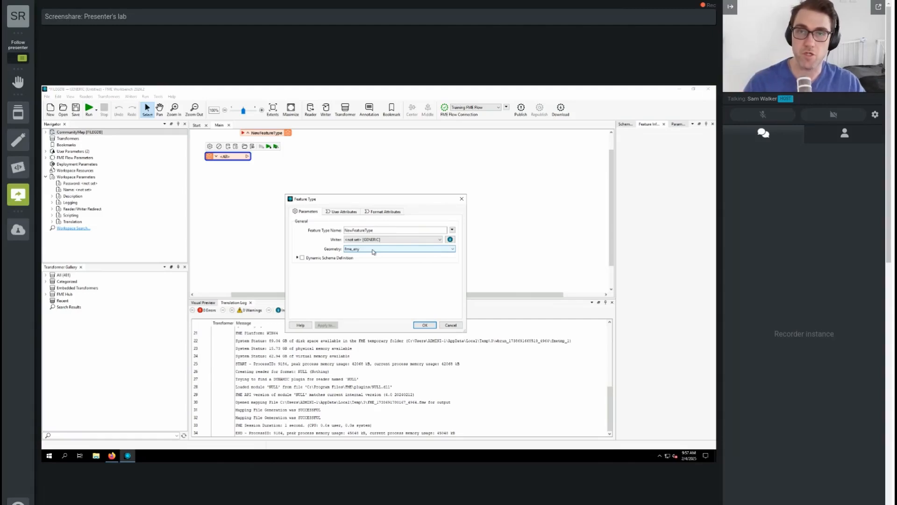
left_click(424, 325)
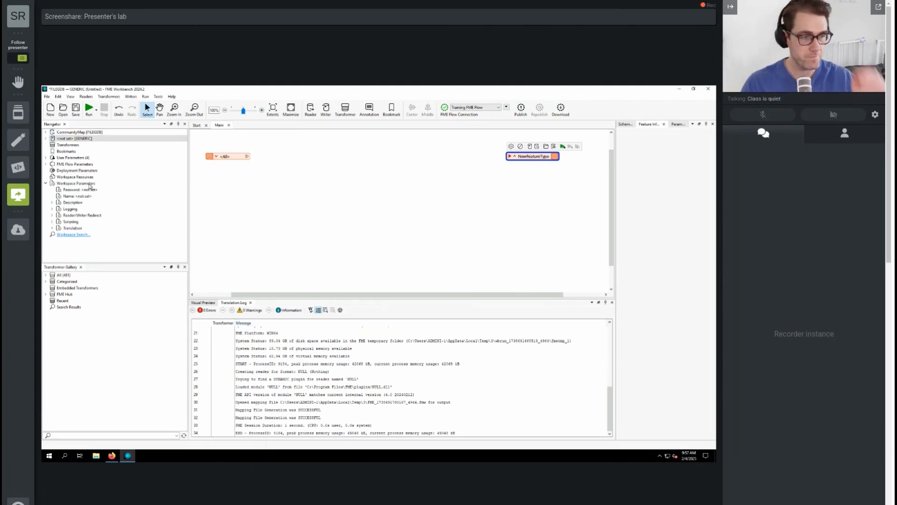
Step: Connect the <All> reader feature type to NewFeatureType and save the workspace in Downloads as filegdb2generic.fmw
left_click_drag(510, 156, 248, 158)
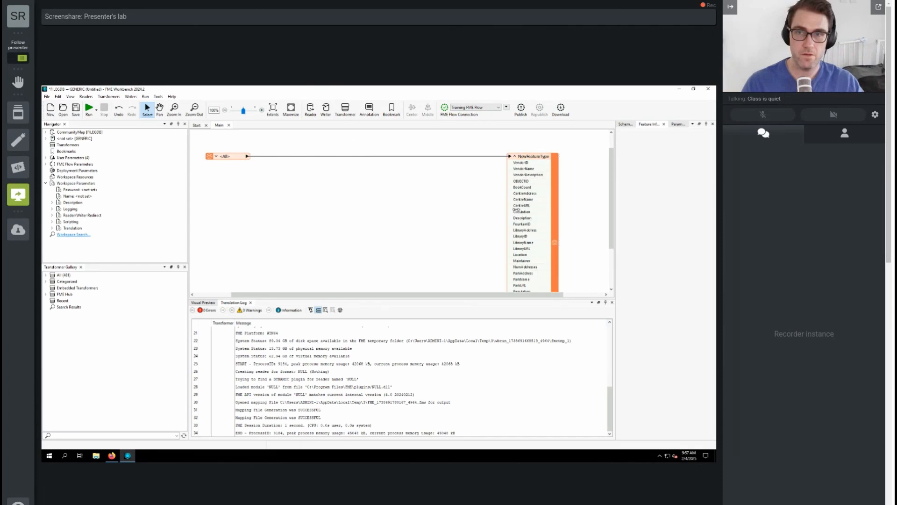
left_click(75, 112)
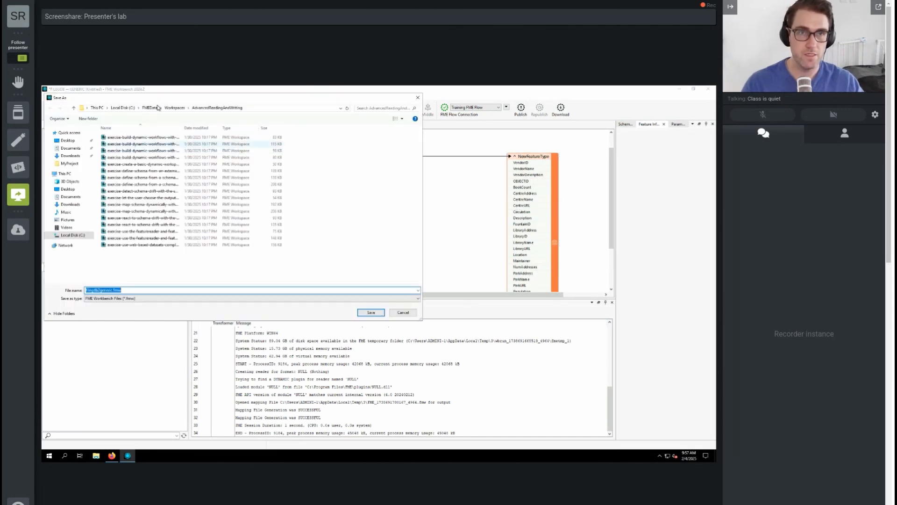
left_click(70, 156)
left_click(115, 290)
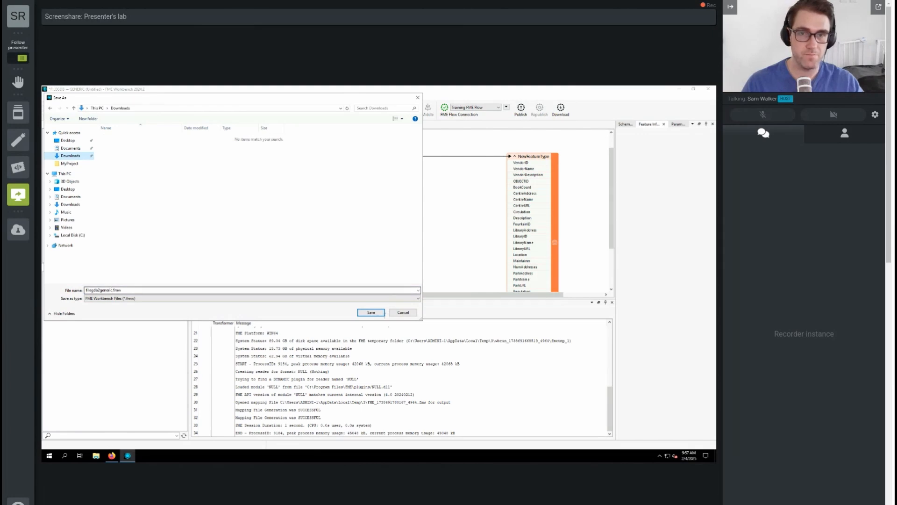
left_click(371, 312)
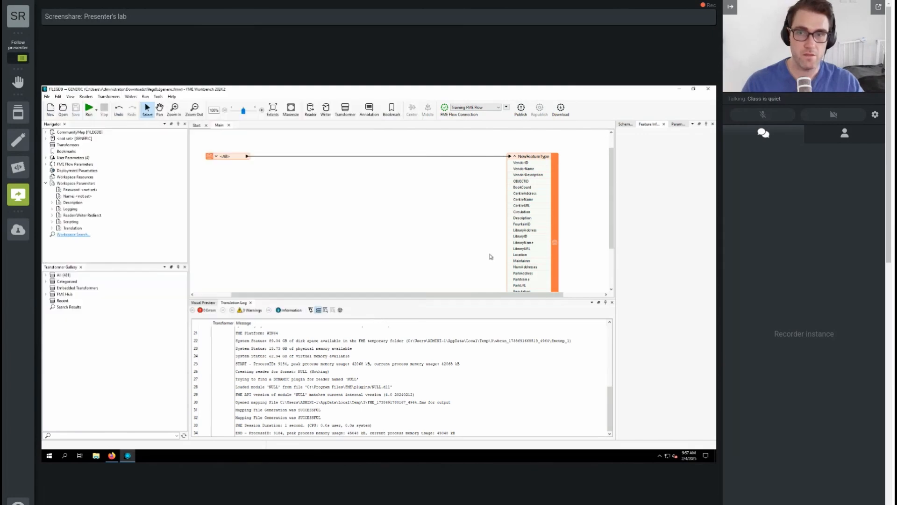
Step: Review the attribute list of the writer feature type and the general parameters of both feature types
scroll(531, 188, "down", 3)
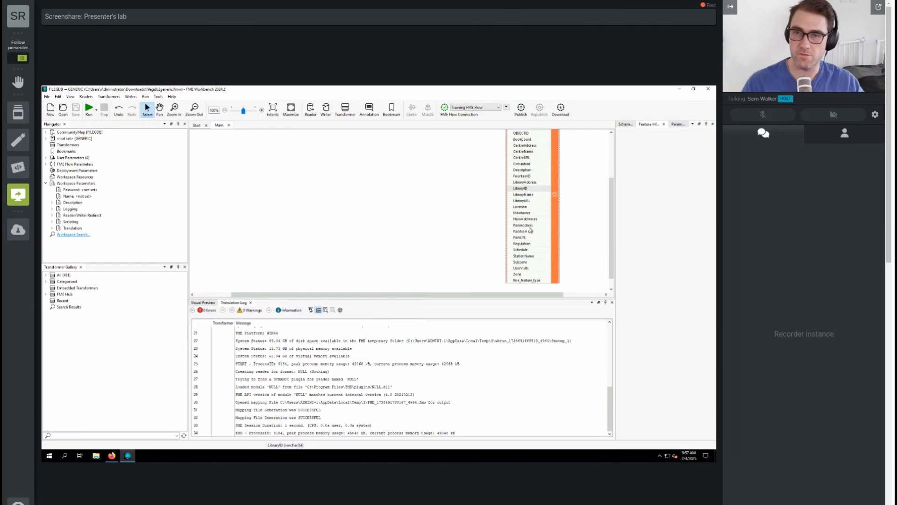
scroll(524, 206, "up", 2)
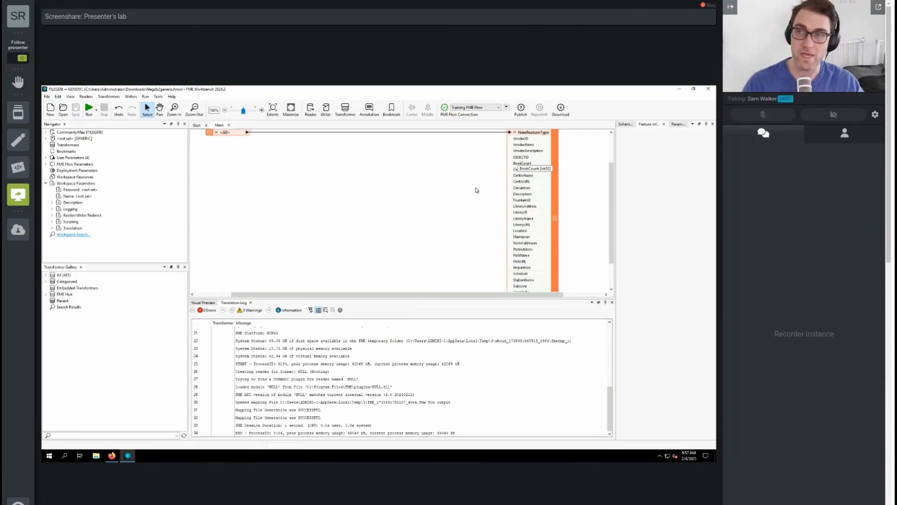
scroll(476, 189, "up", 2)
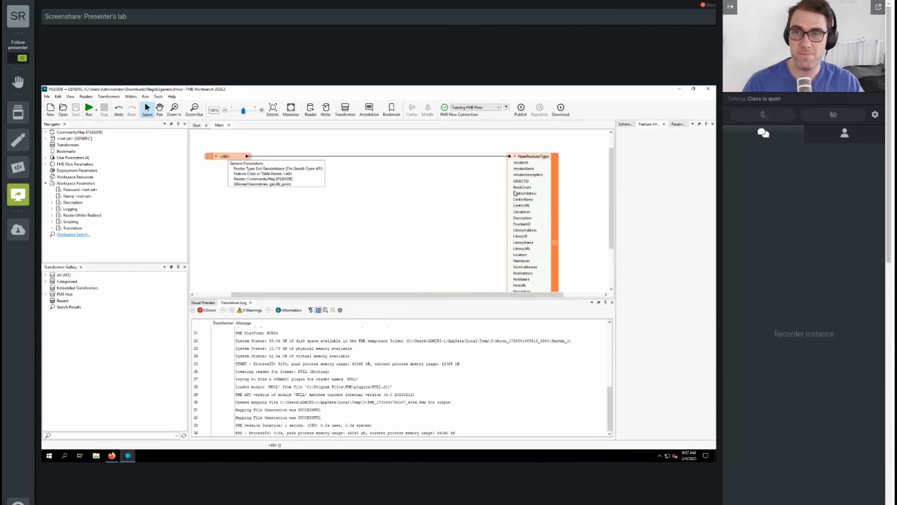
mouse_move(529, 157)
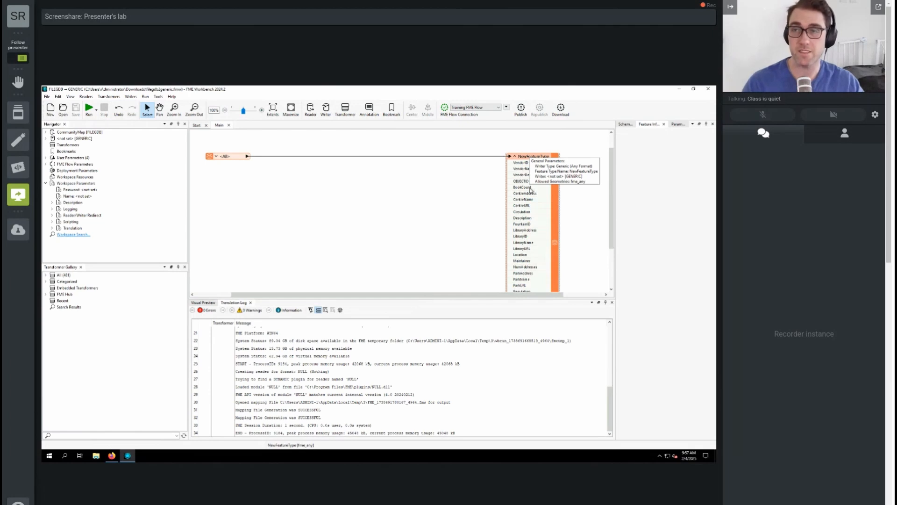
scroll(531, 189, "down", 1)
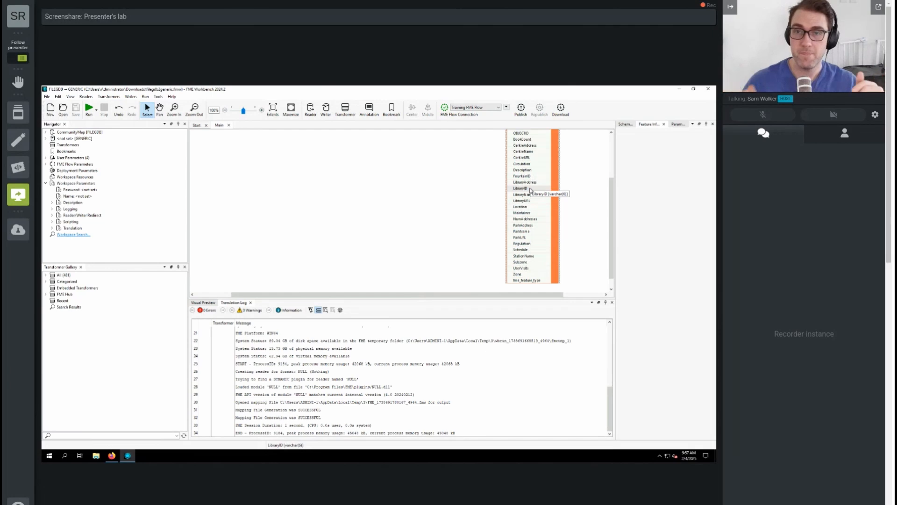
scroll(459, 221, "up", 1)
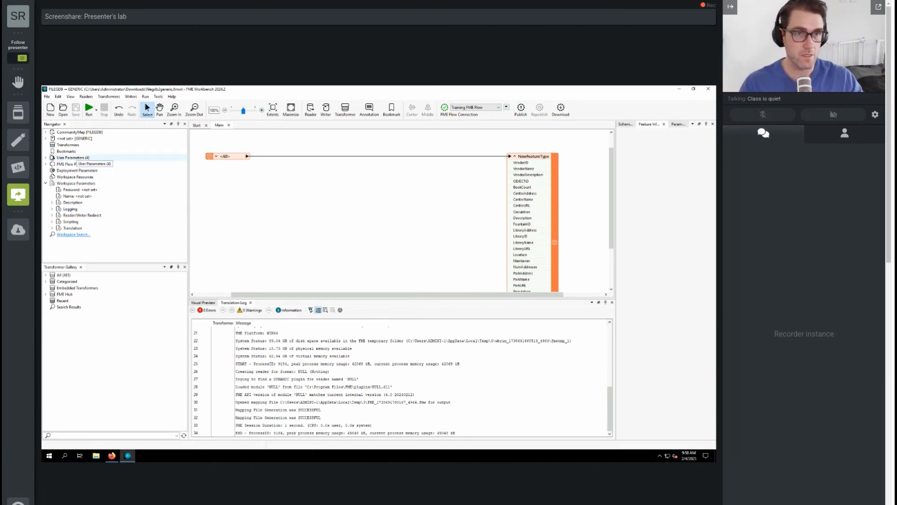
Step: Delete the SourceDataset_FILEGDB user parameter, widening the Navigator to show the full parameter names
left_click(45, 157)
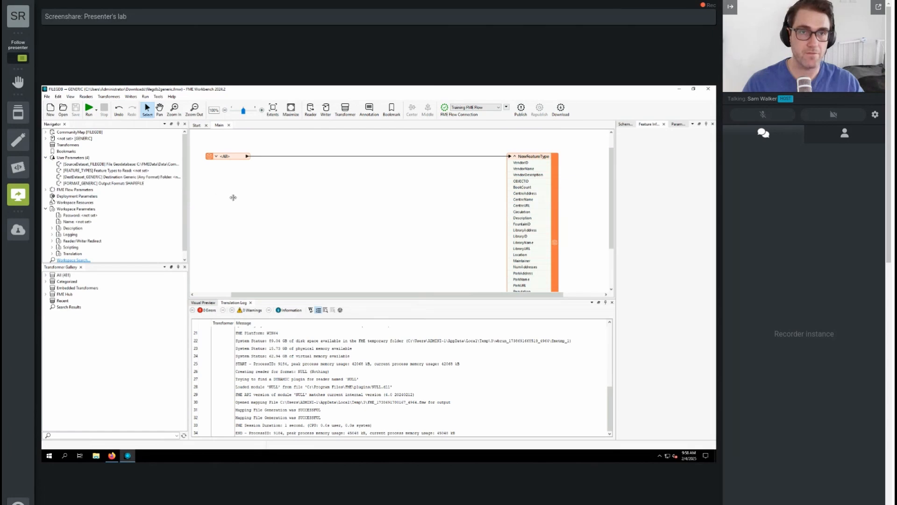
left_click_drag(234, 197, 244, 197)
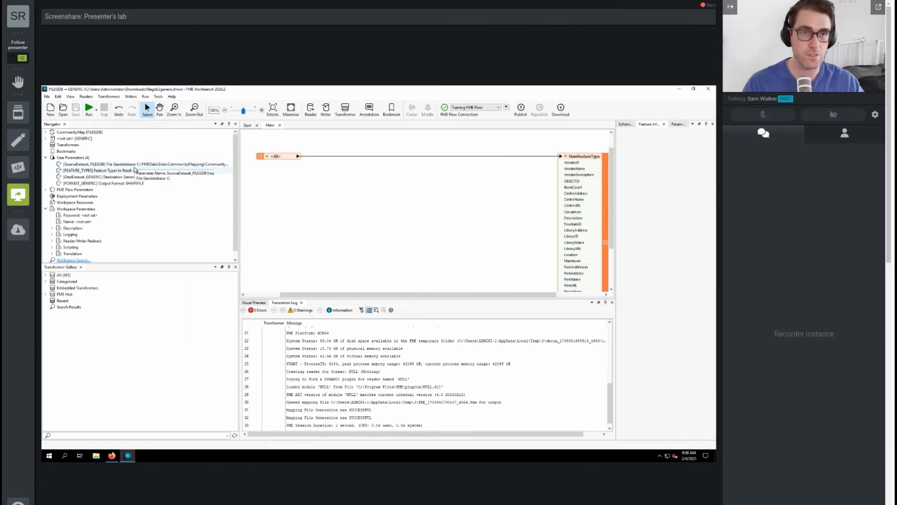
right_click(136, 166)
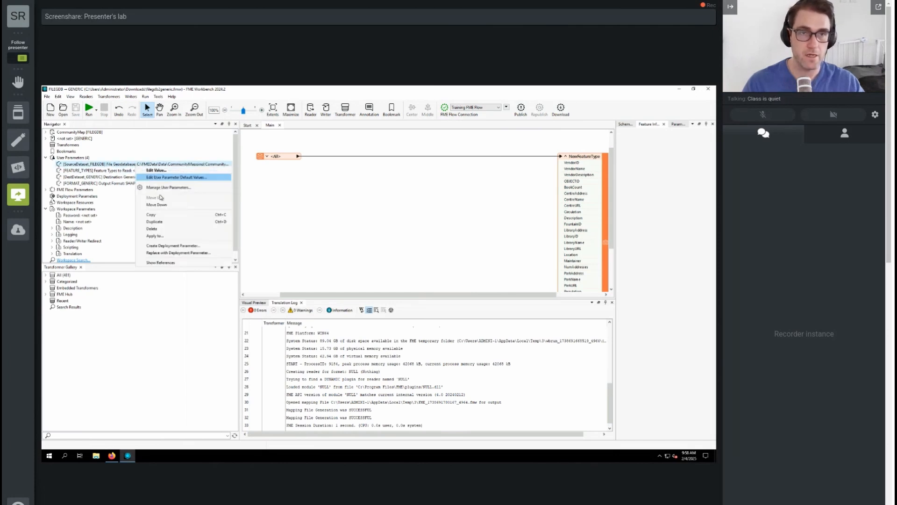
left_click(160, 229)
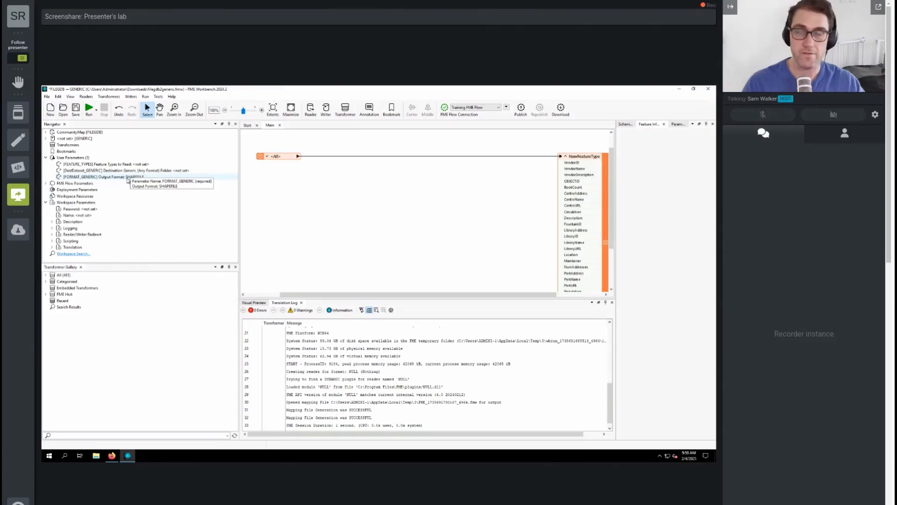
Step: Examine the output formats offered by the FORMAT_GENERIC user parameter, including the full writer gallery, without changing its value
double_click(128, 178)
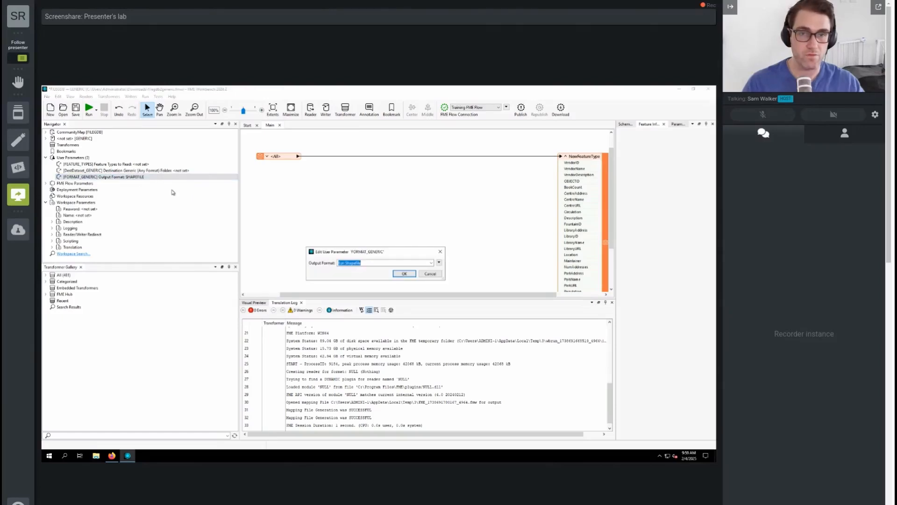
left_click(432, 263)
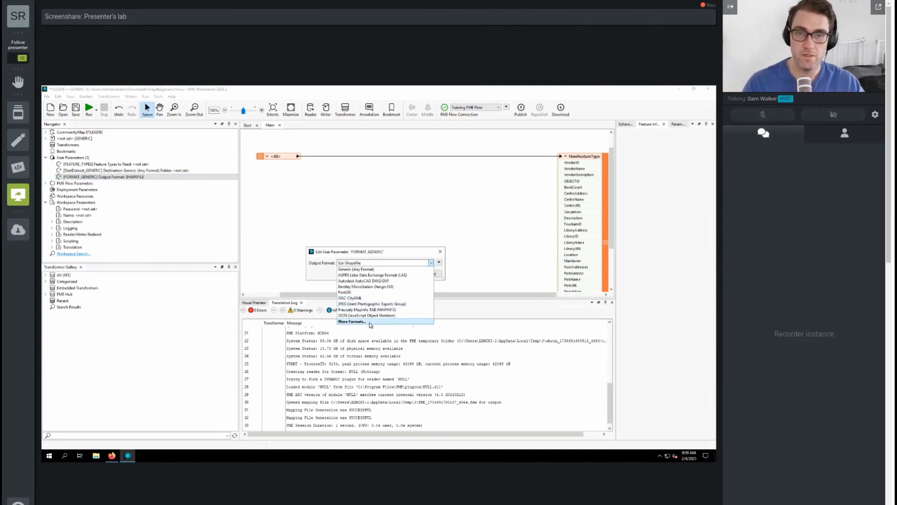
left_click(370, 322)
mouse_move(510, 200)
left_mouse_down()
mouse_move(518, 313)
mouse_move(523, 204)
left_mouse_up()
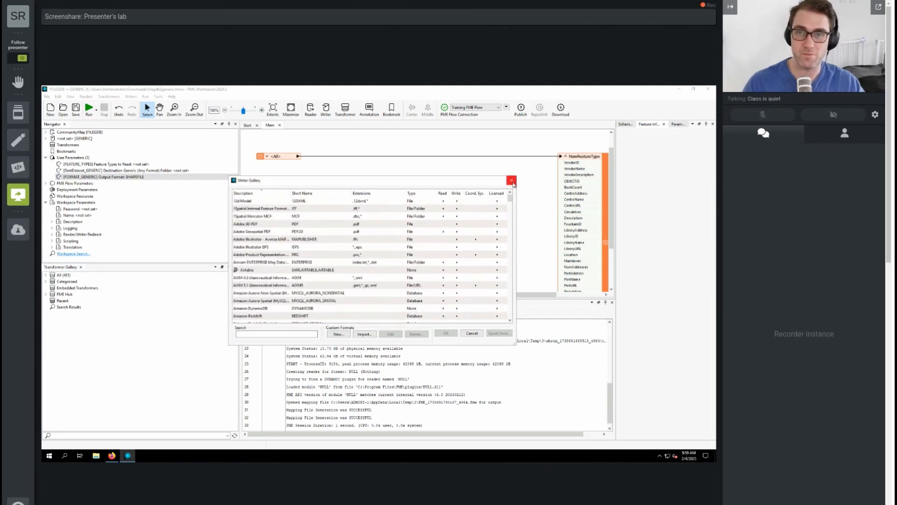
left_click(513, 184)
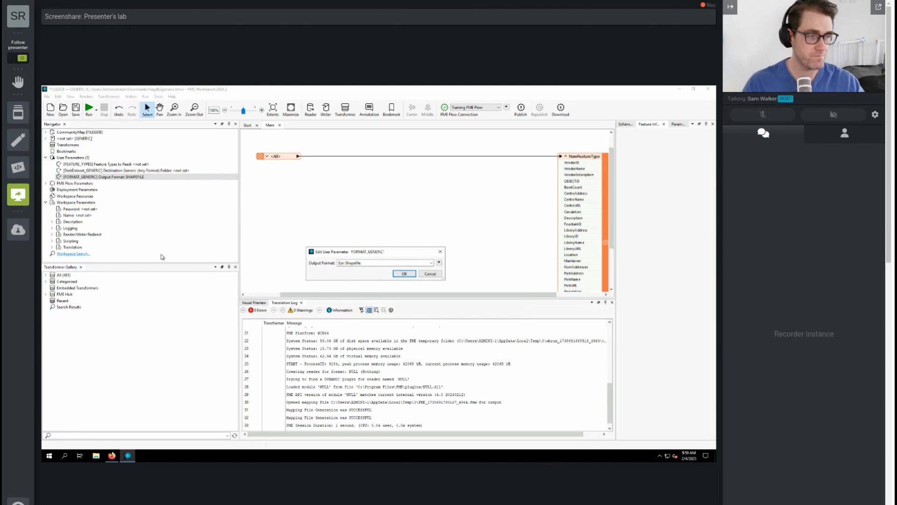
left_click(441, 252)
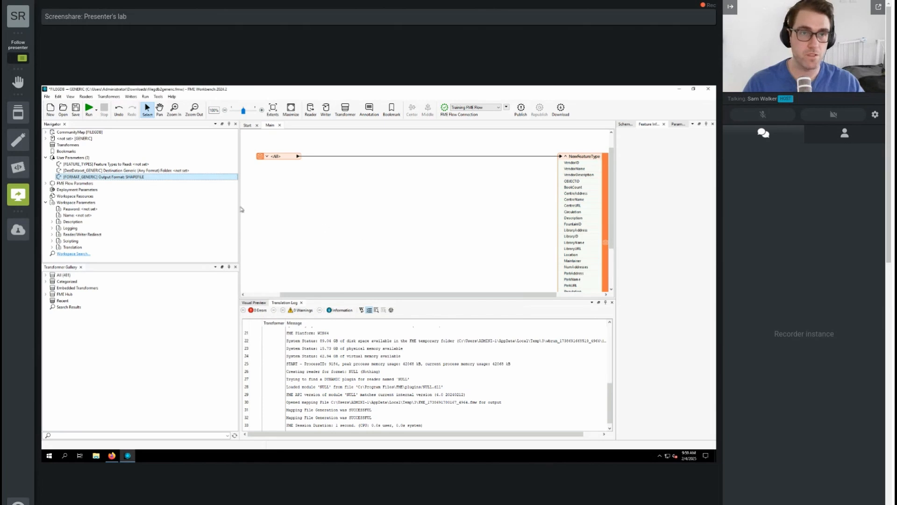
Step: Delete the FORMAT_GENERIC user parameter and add a Choice parameter in the user parameter manager
right_click(105, 179)
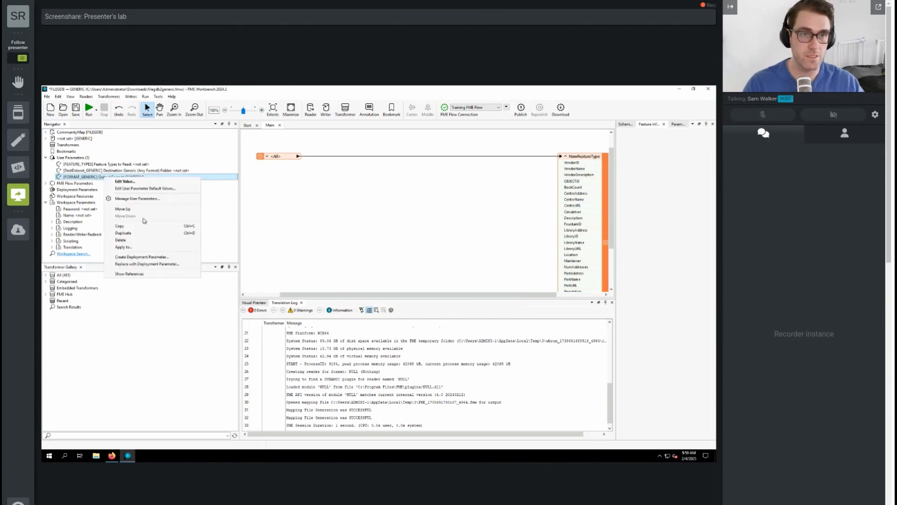
left_click(136, 239)
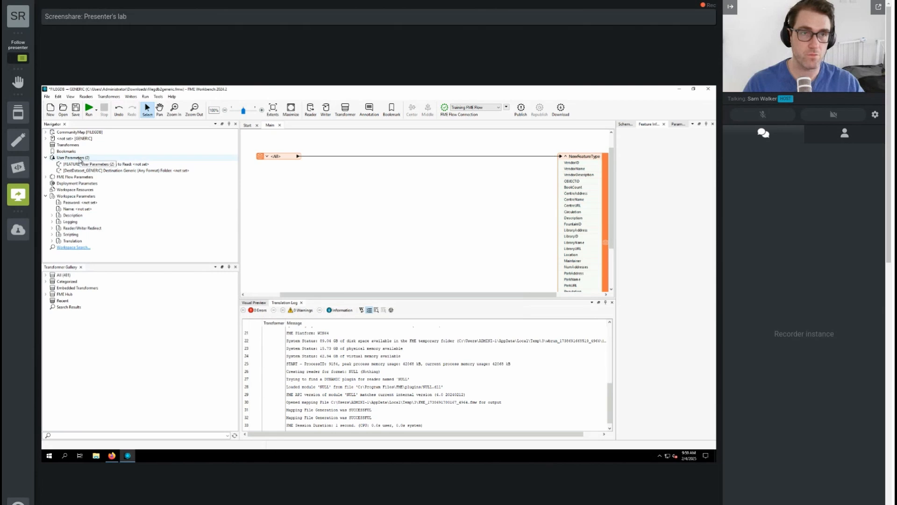
right_click(81, 159)
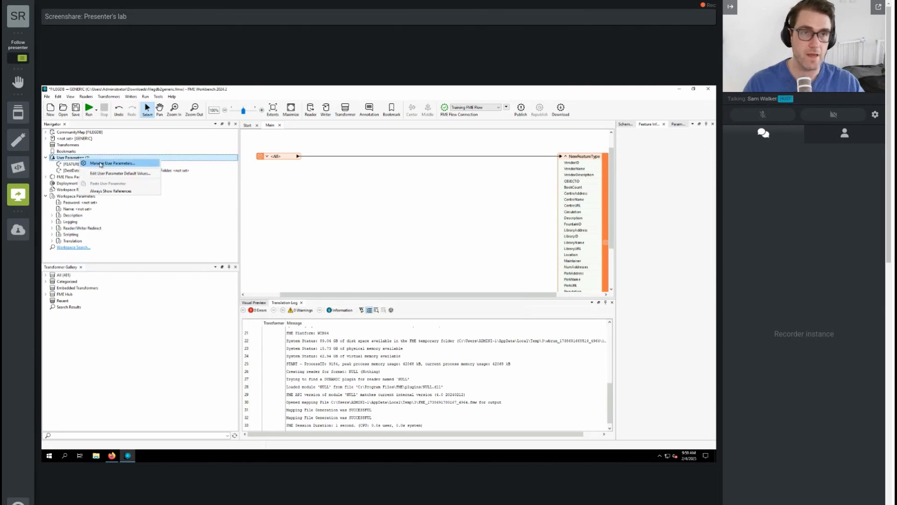
left_click(100, 164)
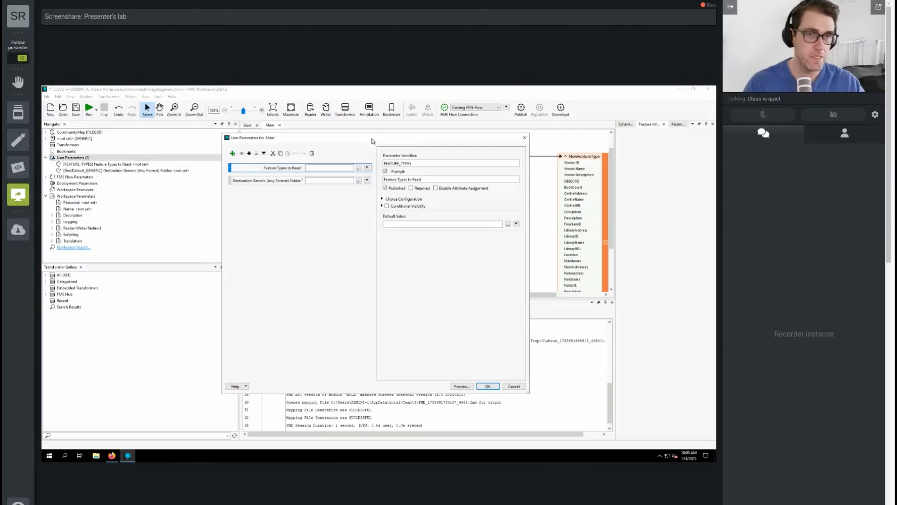
left_click(232, 153)
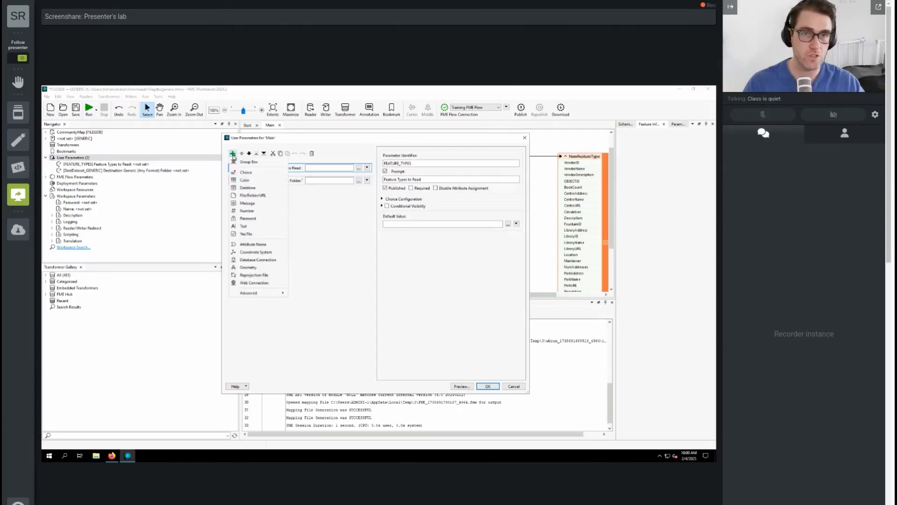
left_click(254, 175)
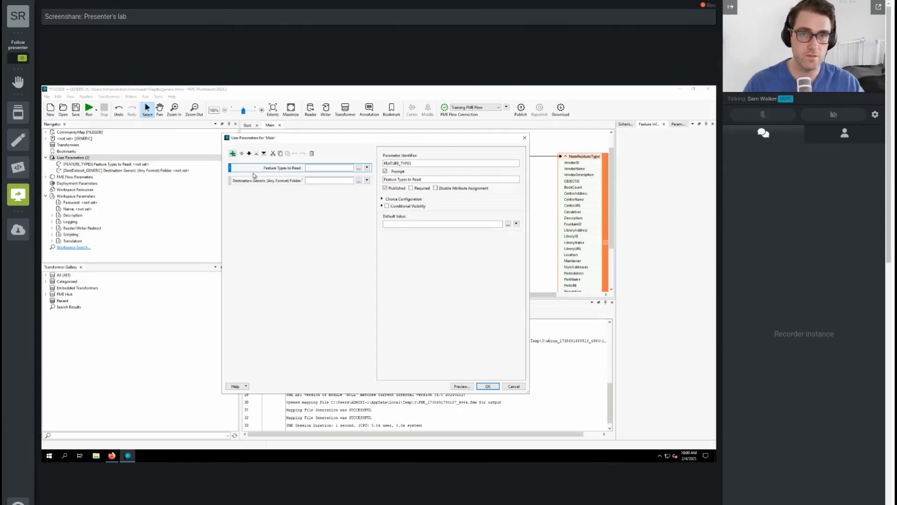
Step: Set the choice parameter's identifier to OutputFormat and its prompt to "Select Output Format:"
double_click(444, 164)
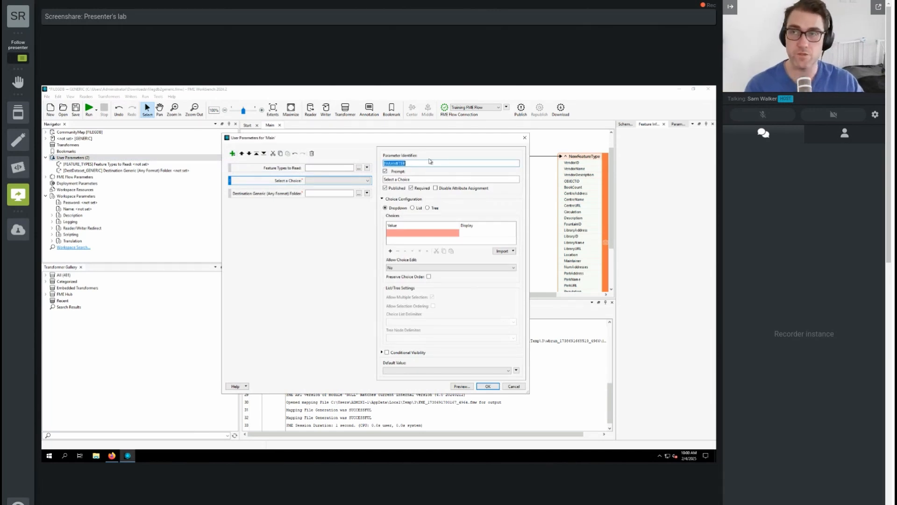
type("c")
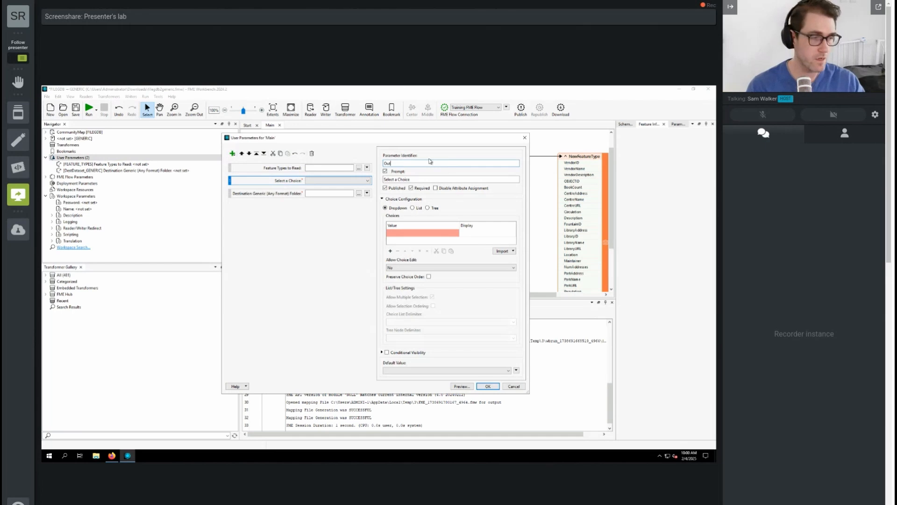
type("utputFormat")
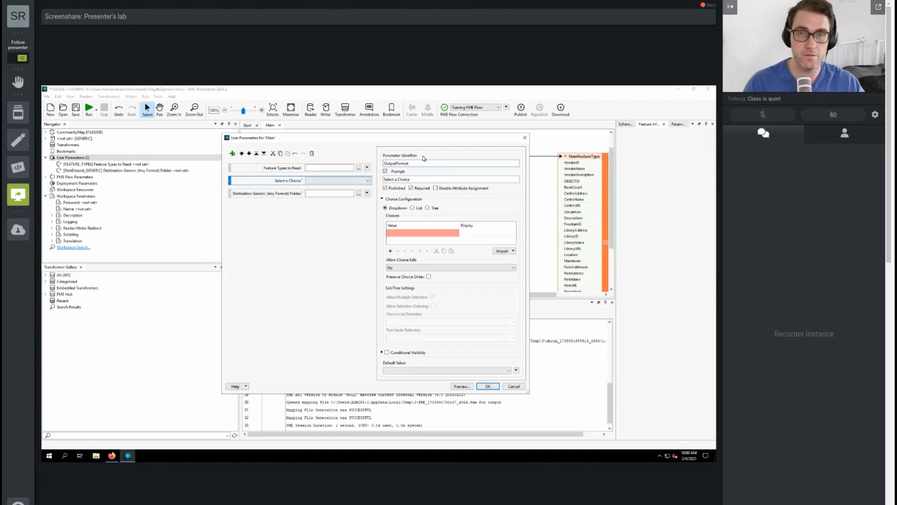
left_click(428, 179)
key("ctrl+a")
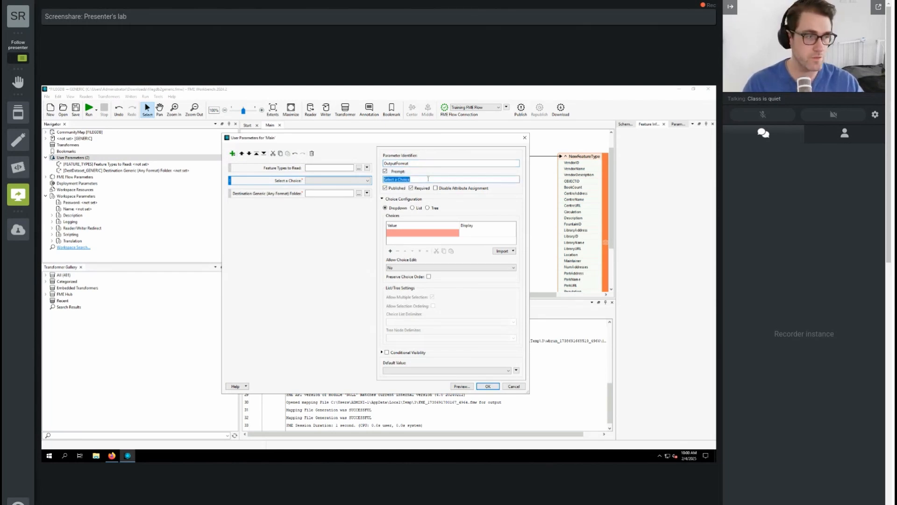
type("Select Ou")
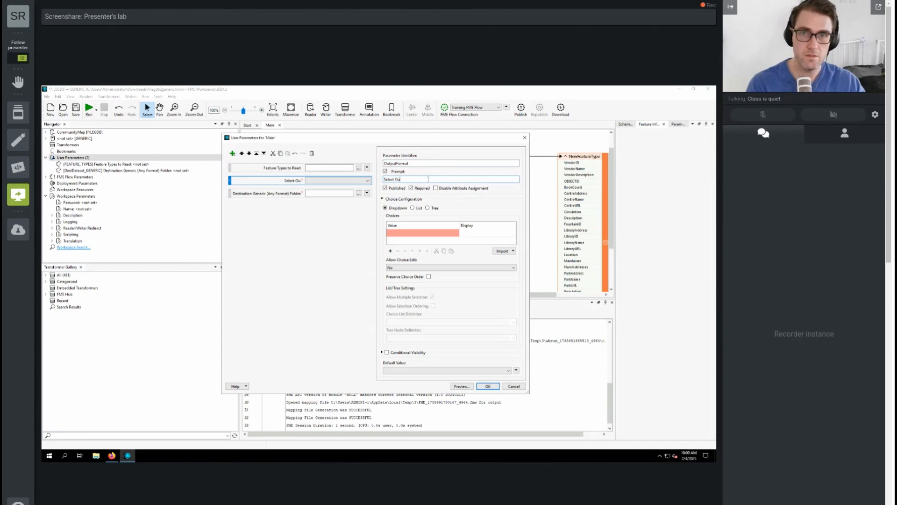
type("tput Format:")
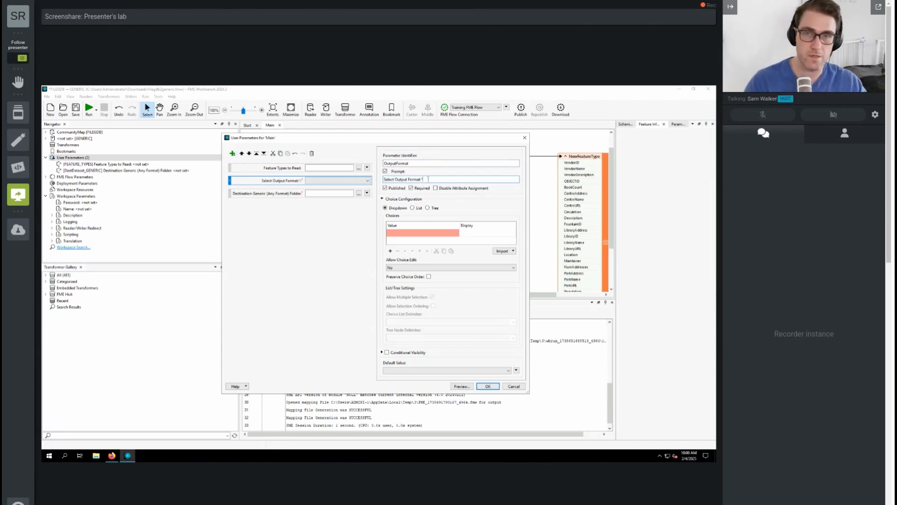
key("BackSpace")
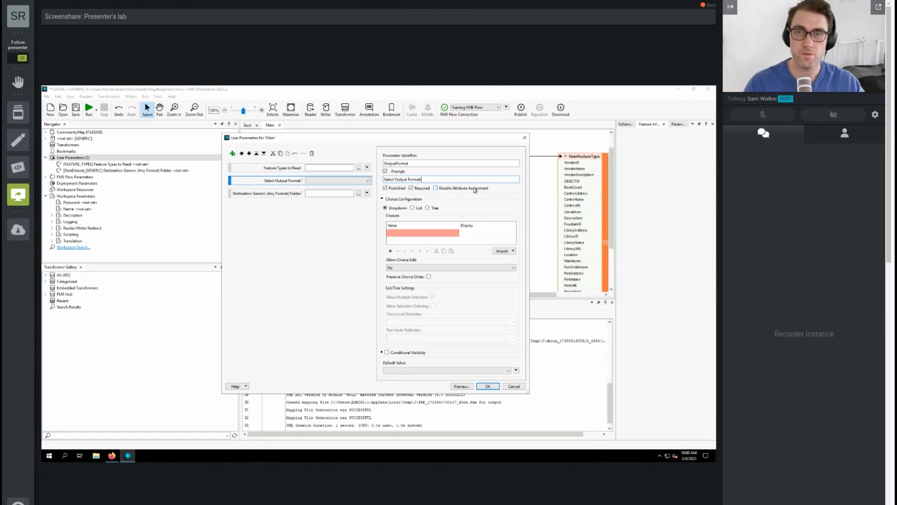
type(":")
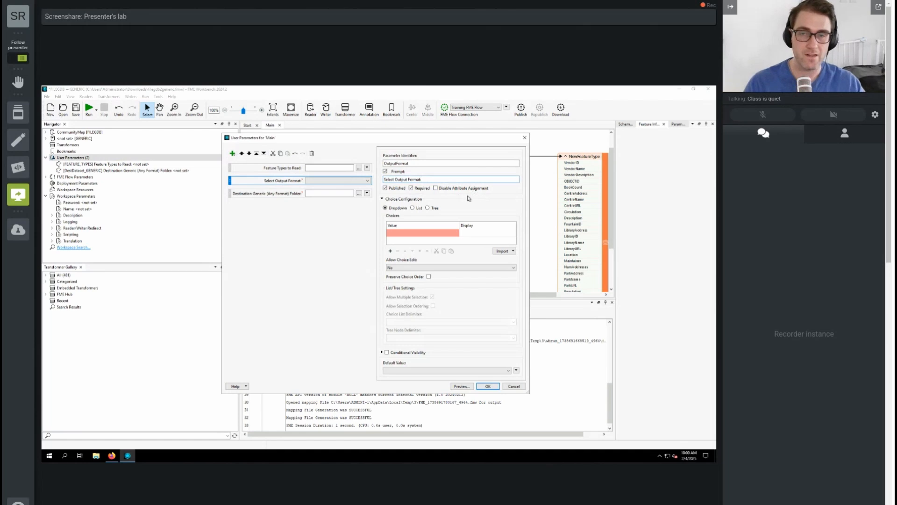
Step: Add a choice with value MITAB and display name "MapInfo TAB" to the OutputFormat parameter, and remove that row again
left_click(404, 233)
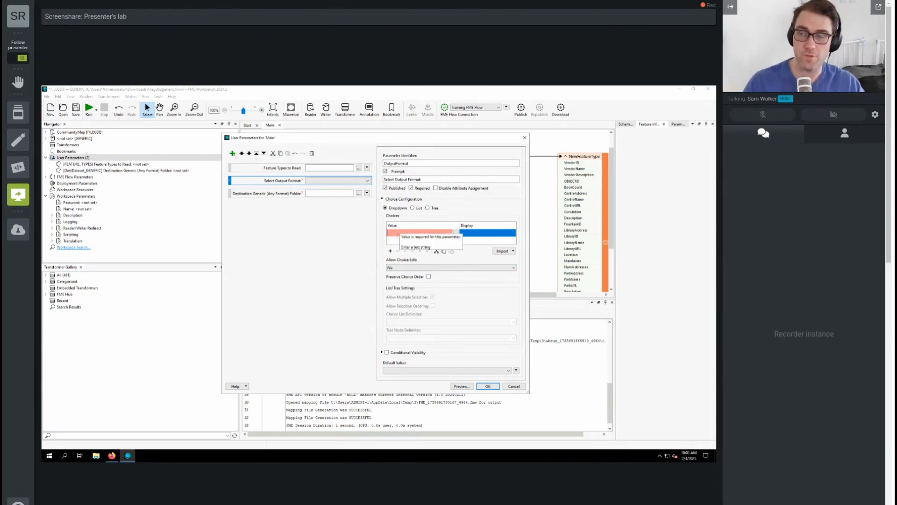
type("MITAB")
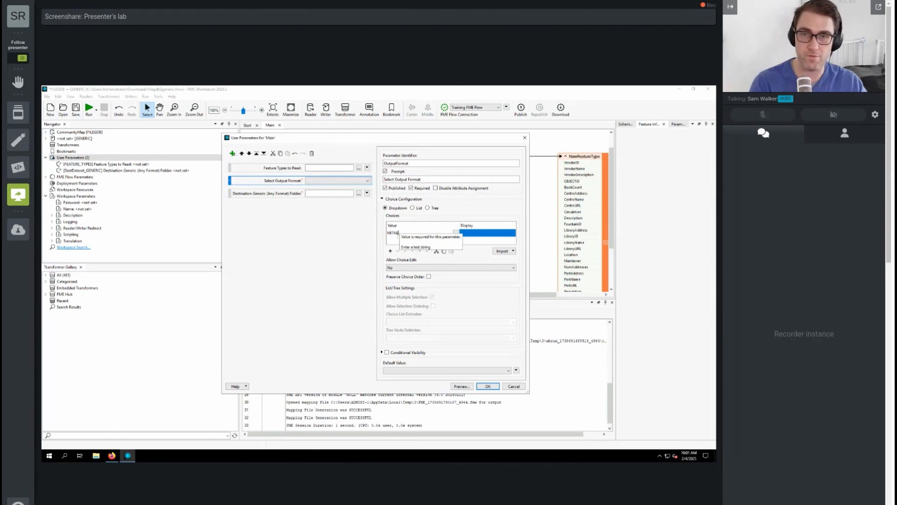
key("Return")
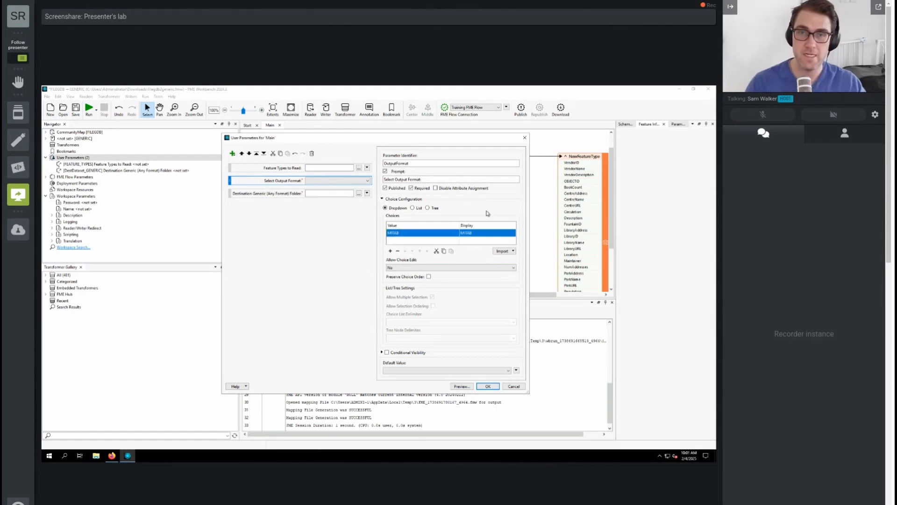
double_click(472, 233)
type("Map")
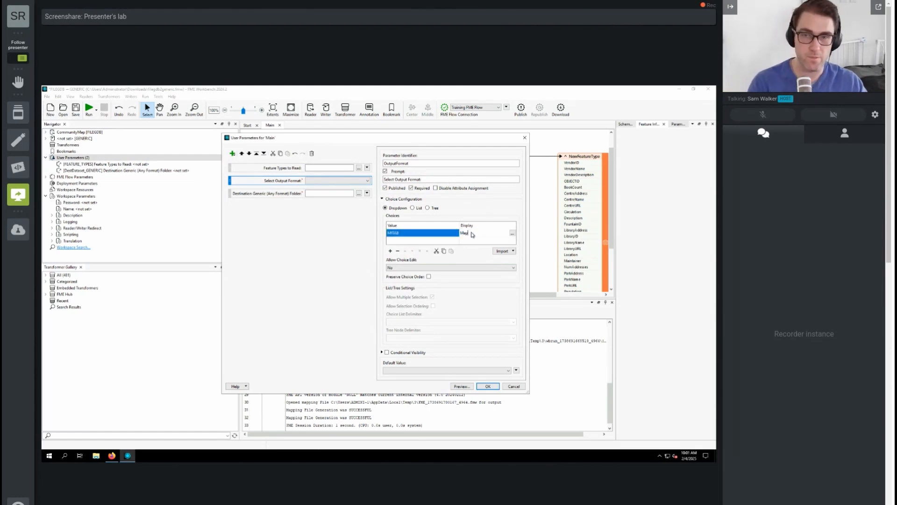
type("Info TAB")
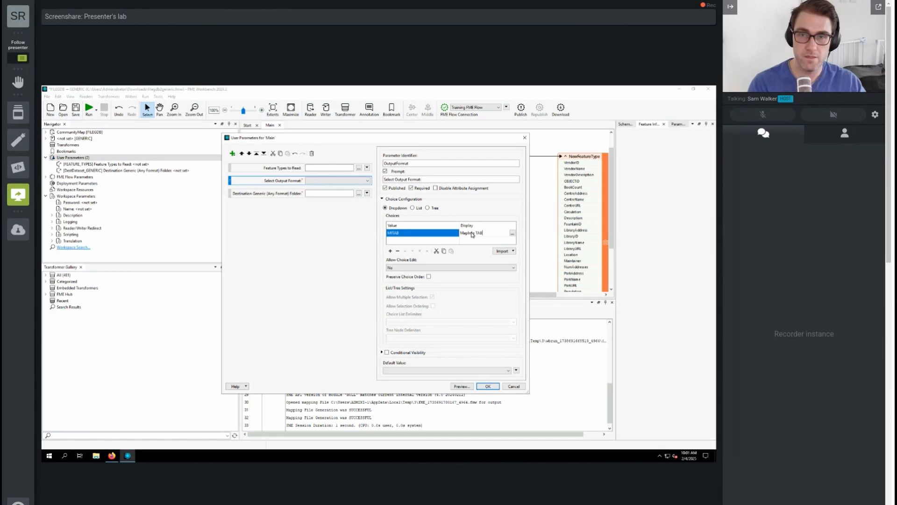
key("Return")
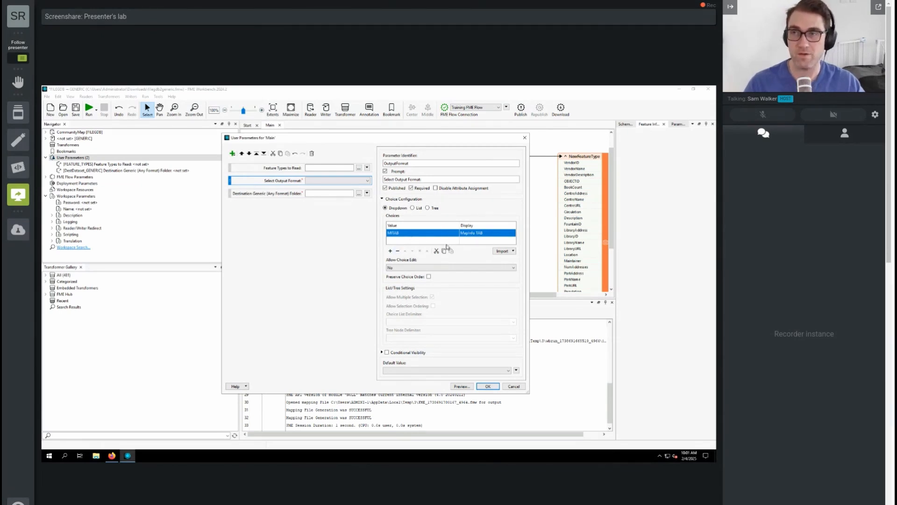
left_click(399, 251)
Step: Start importing writer formats as choices for the OutputFormat parameter and mark Esri Shapefile
left_click(505, 252)
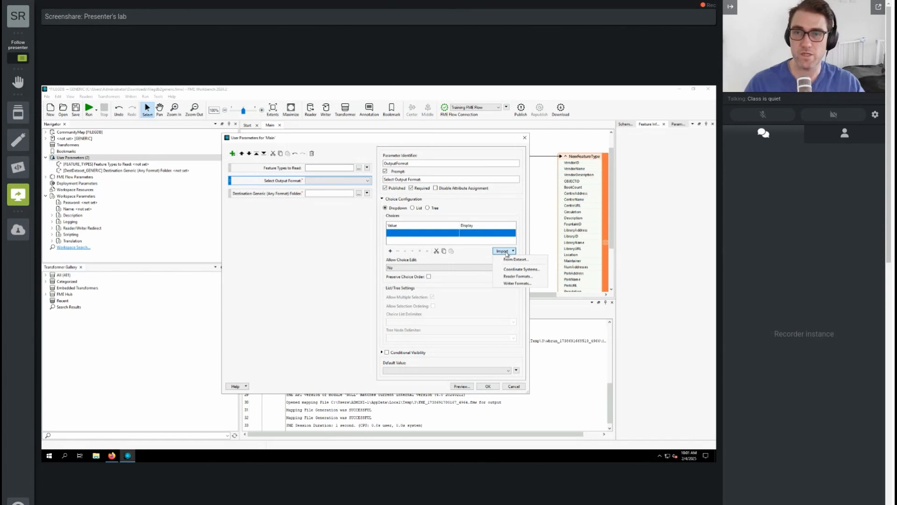
left_click(535, 284)
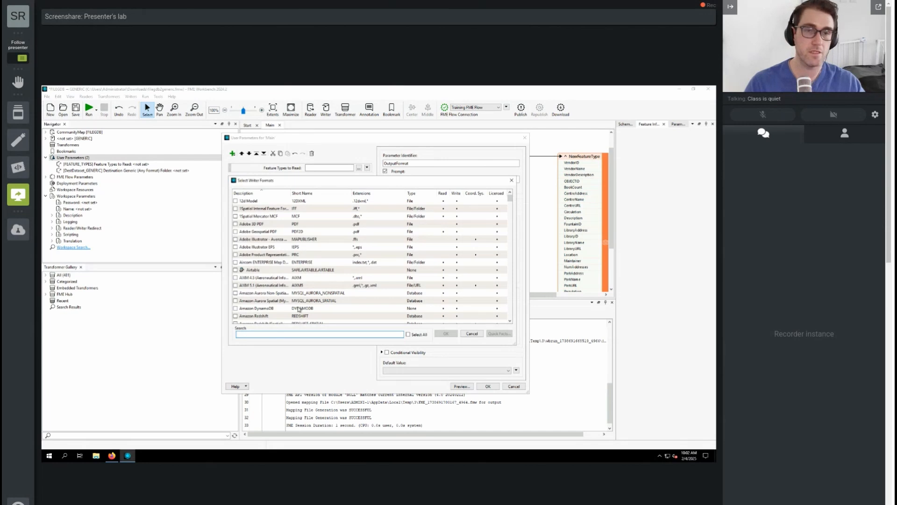
type("auri shape")
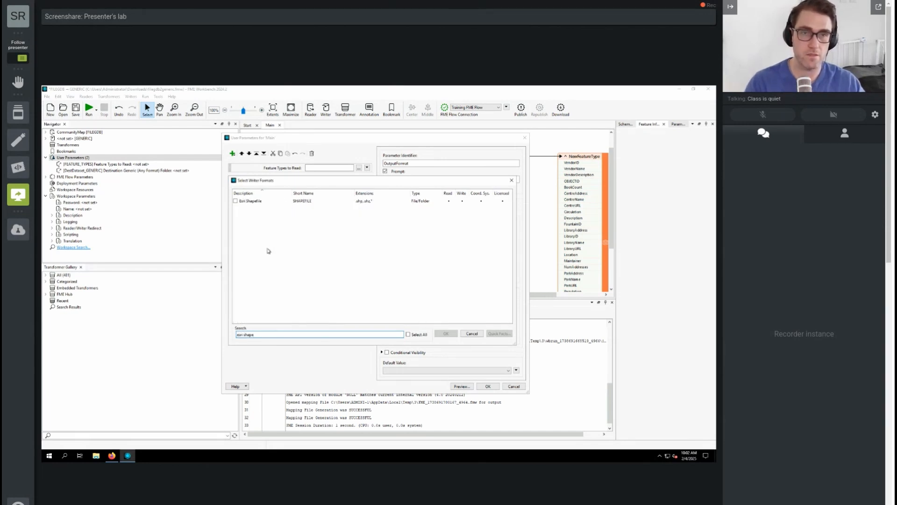
left_click(235, 201)
Step: Search the writer formats for "autoca" and mark Autodesk AutoCAD DWG/DXF (ACAD) as another format to import
double_click(273, 333)
key("ctrl+a")
type("autoca")
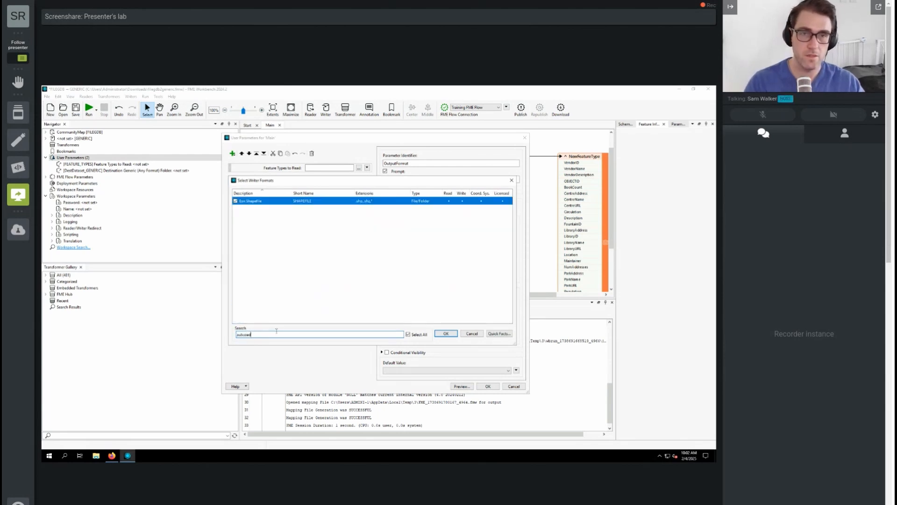
key("BackSpace")
key("BackSpace")
key("BackSpace")
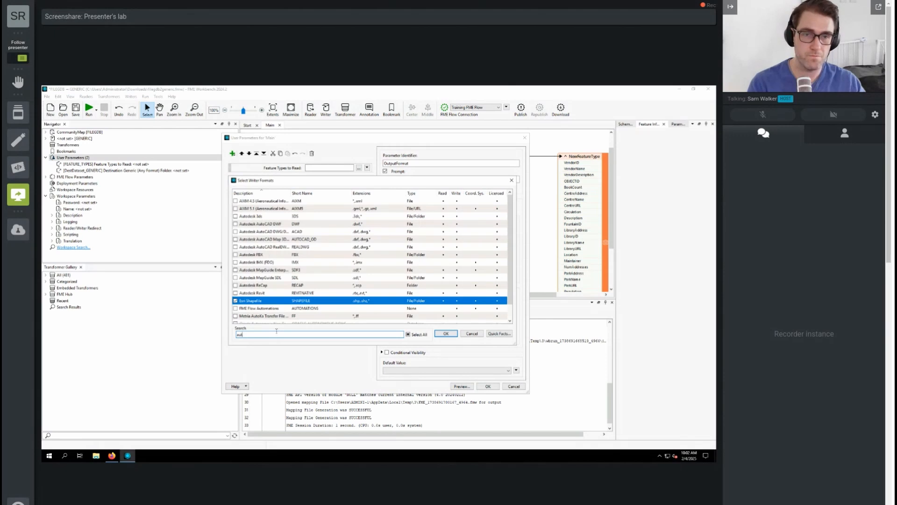
type("oca")
left_click(236, 208)
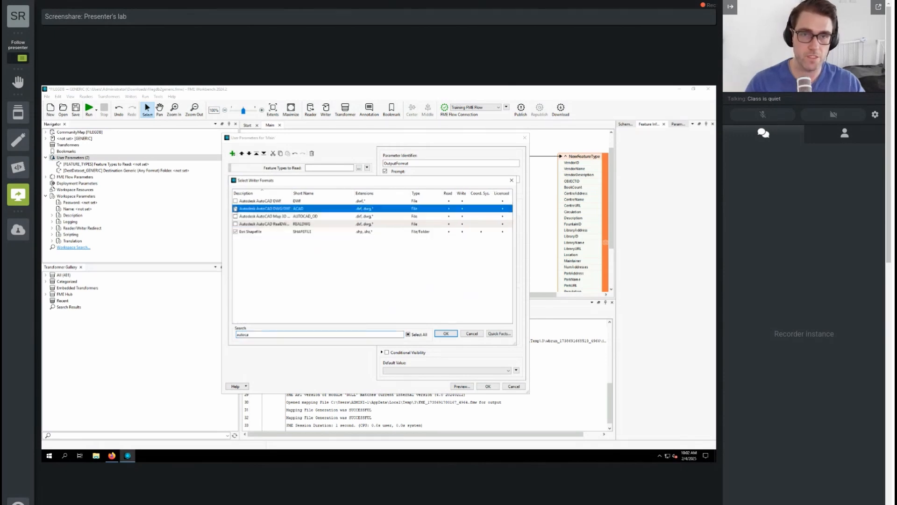
Step: Mark OGC GML (GML) and MapInfo TAB (MITAB) as well, and import the marked writer formats as choices
double_click(266, 334)
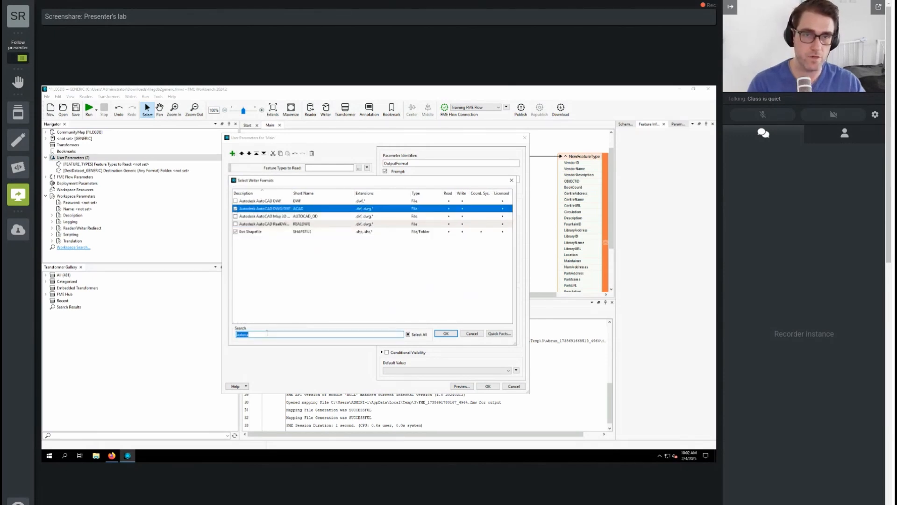
type("ogc gml")
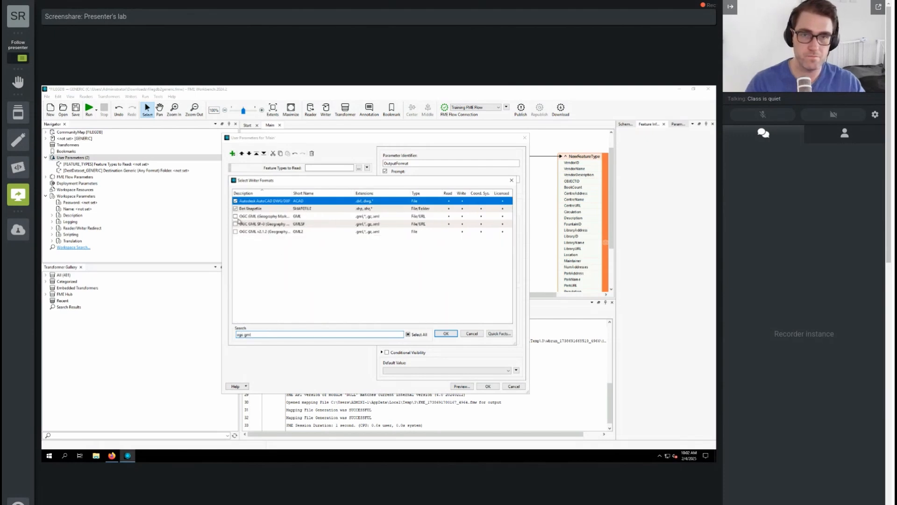
left_click(236, 216)
triple_click(270, 334)
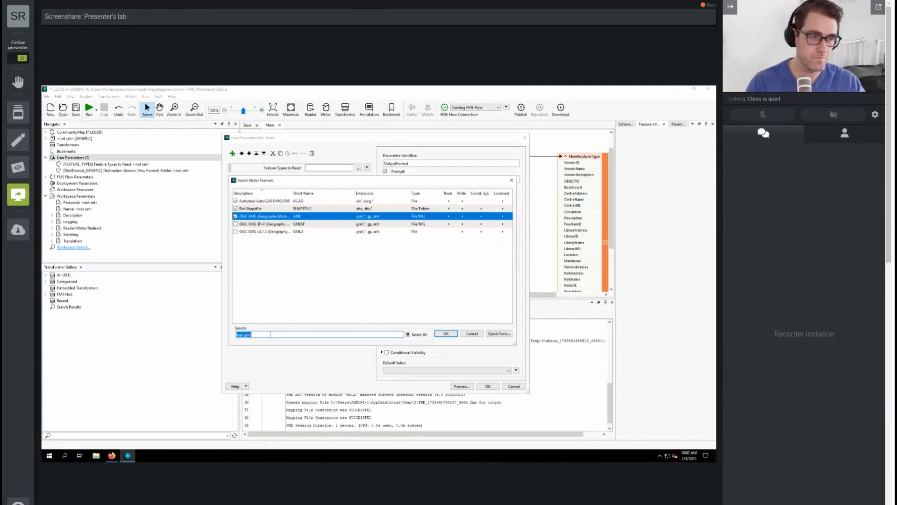
type("mitab")
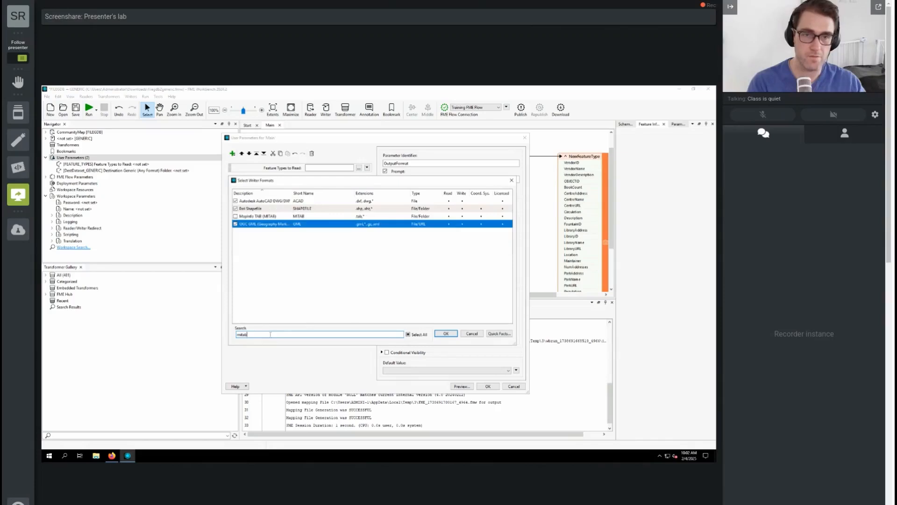
left_click(236, 216)
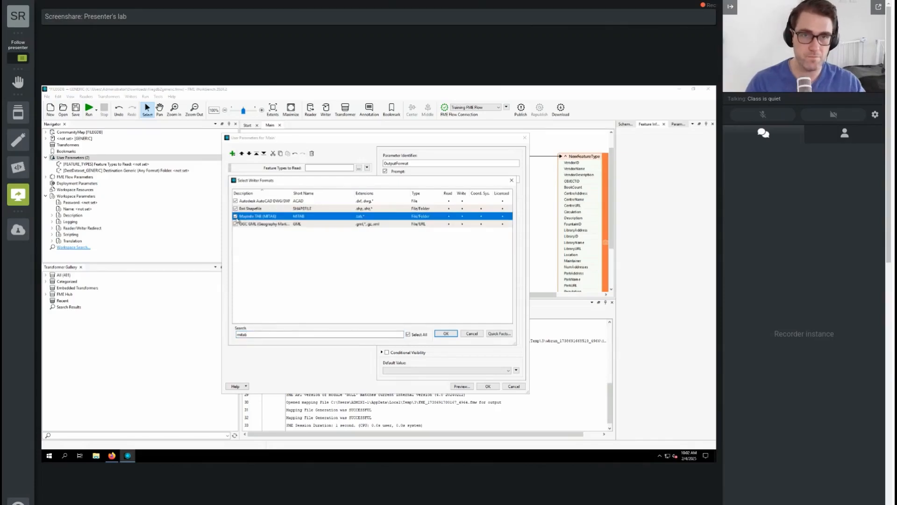
double_click(261, 333)
key("BackSpace")
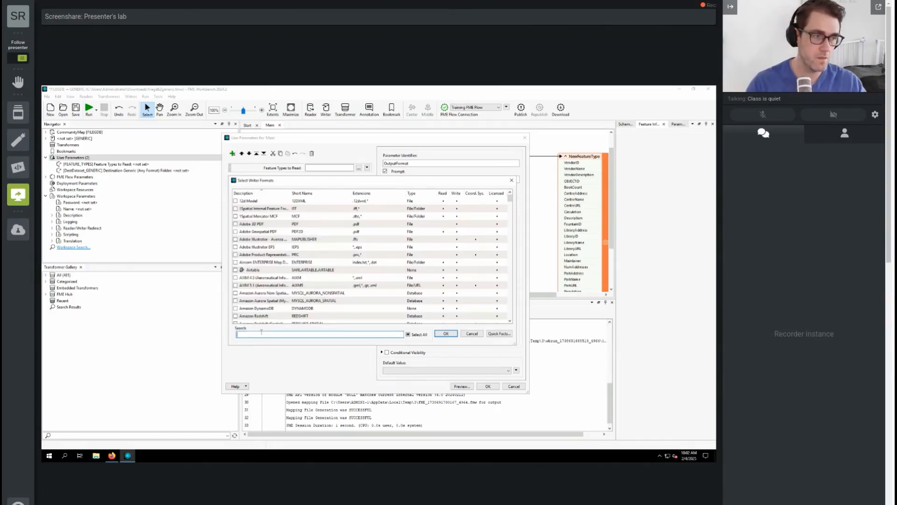
left_click(445, 333)
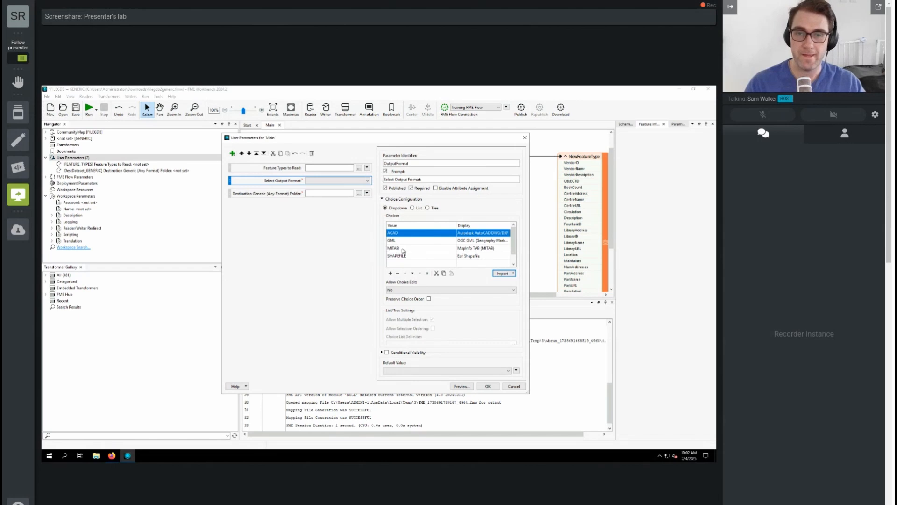
Step: Set the OutputFormat parameter's default value to Esri Shapefile and accept the user parameter changes
left_click(450, 372)
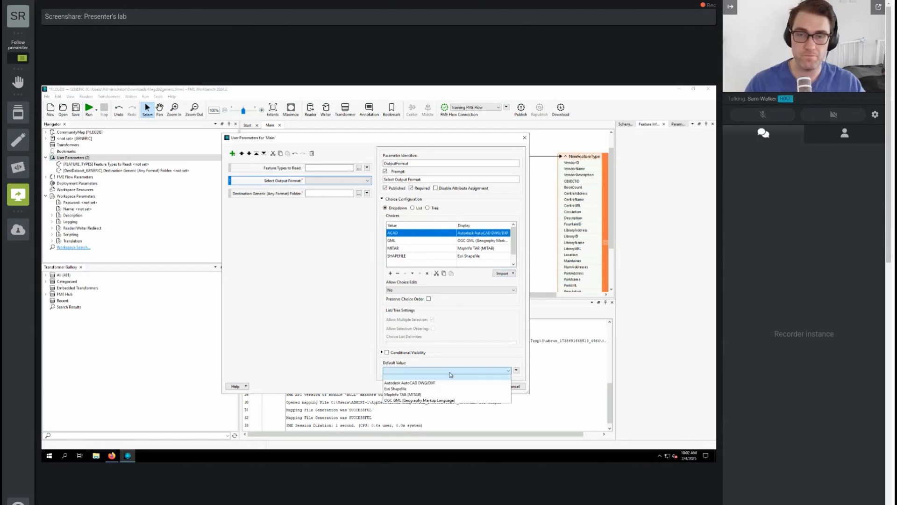
left_click(407, 389)
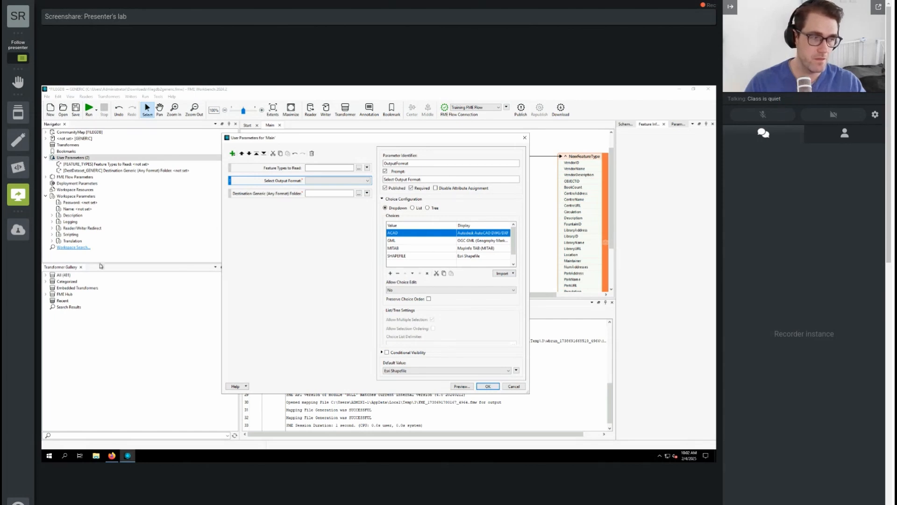
left_click(487, 386)
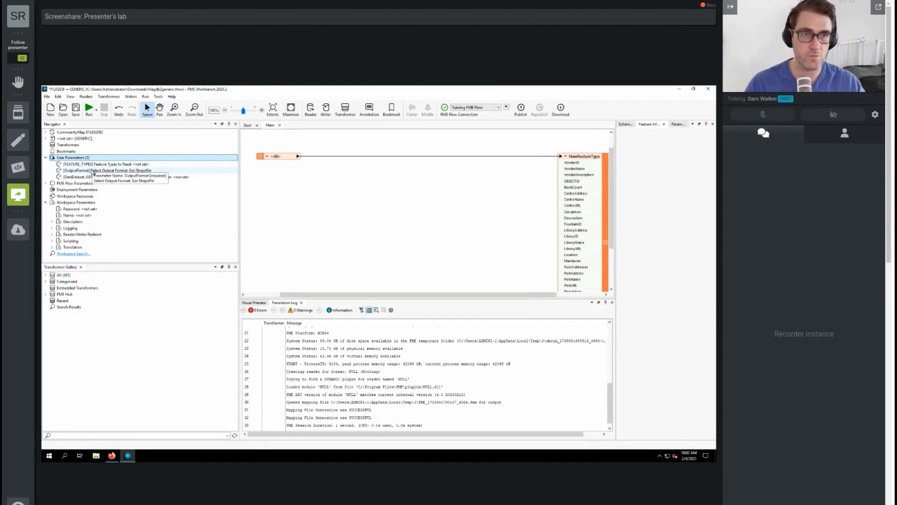
Step: Link the Generic writer's Output Format parameter to the OutputFormat user parameter and save the workspace
left_click(46, 140)
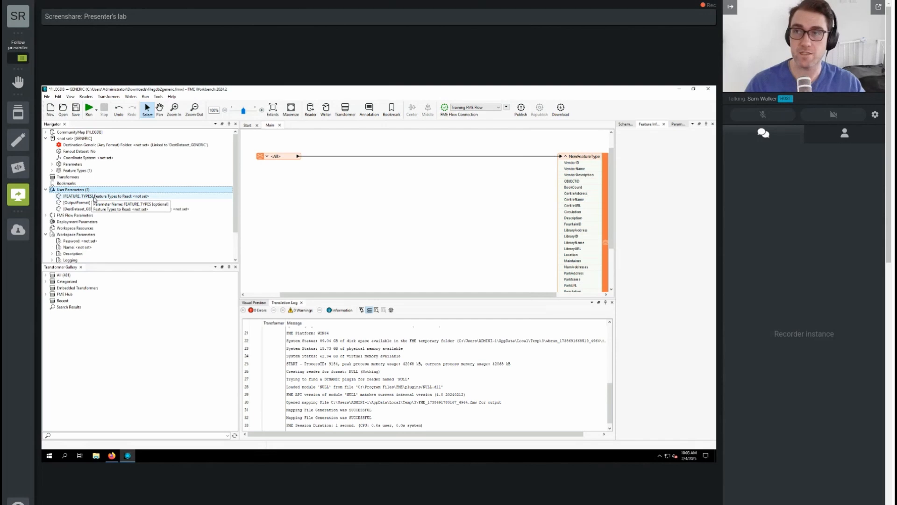
left_click(52, 164)
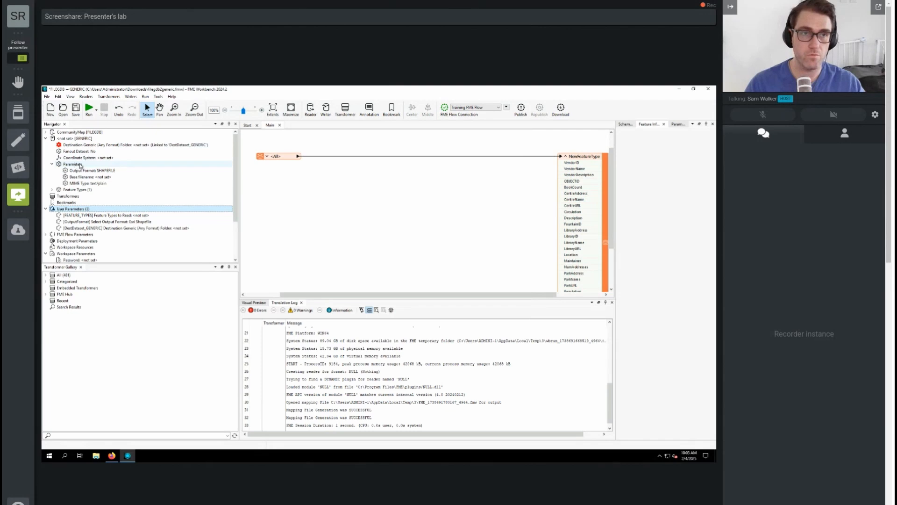
right_click(113, 173)
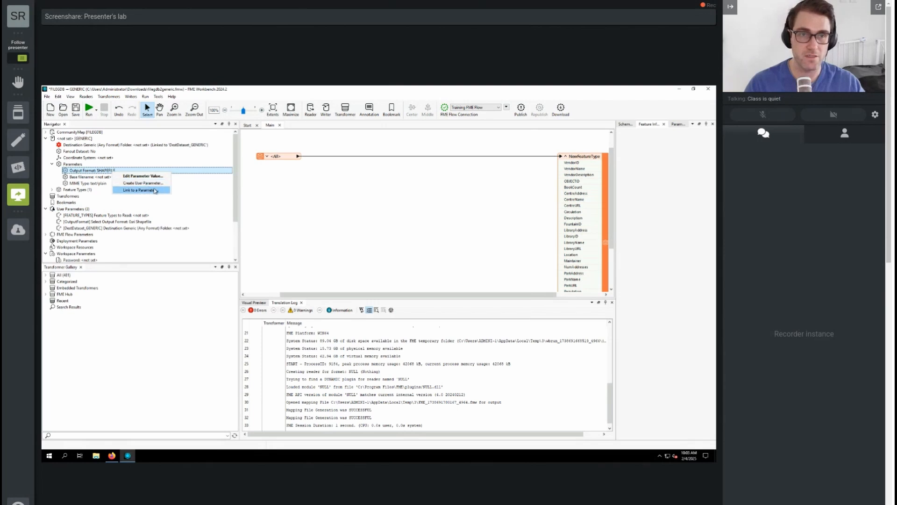
left_click(156, 191)
left_click(365, 263)
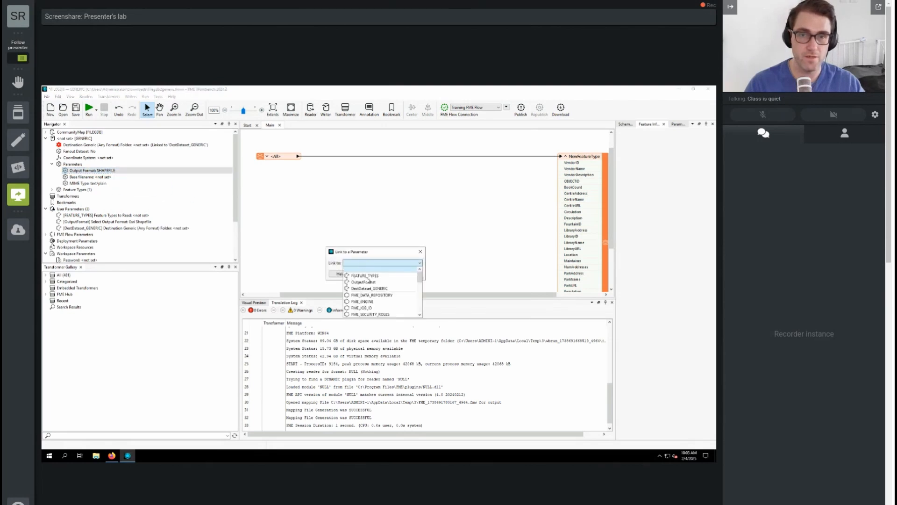
left_click(369, 282)
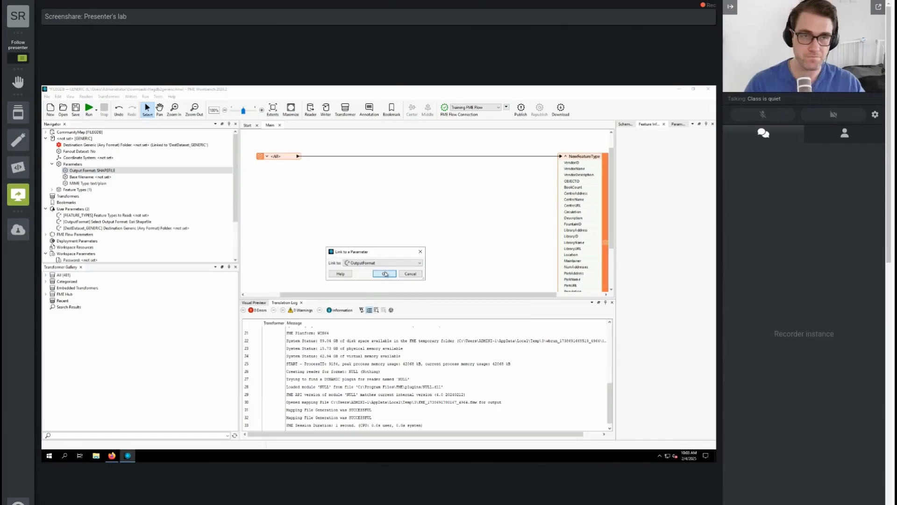
left_click(385, 274)
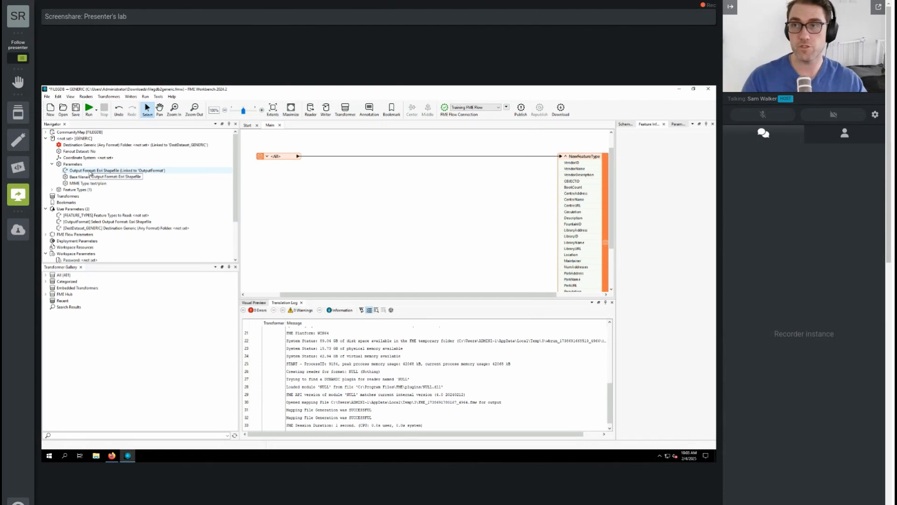
left_click(75, 110)
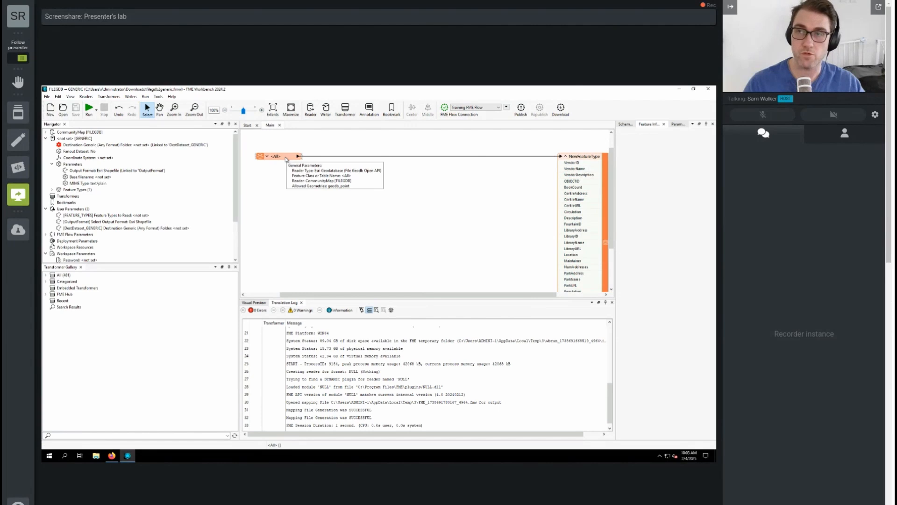
Step: Open the Generic writer feature type's properties and examine the feature attributes and FME parameters offered for its name in the text editor
double_click(586, 158)
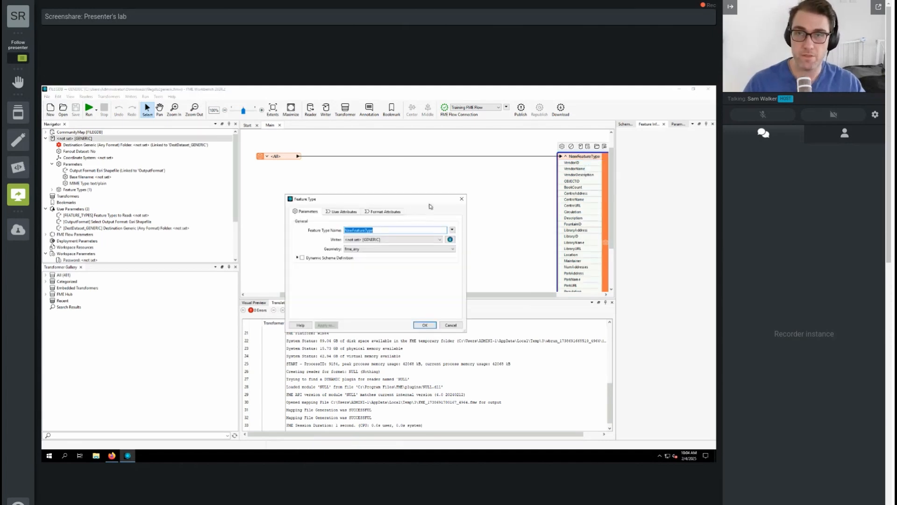
left_click(451, 231)
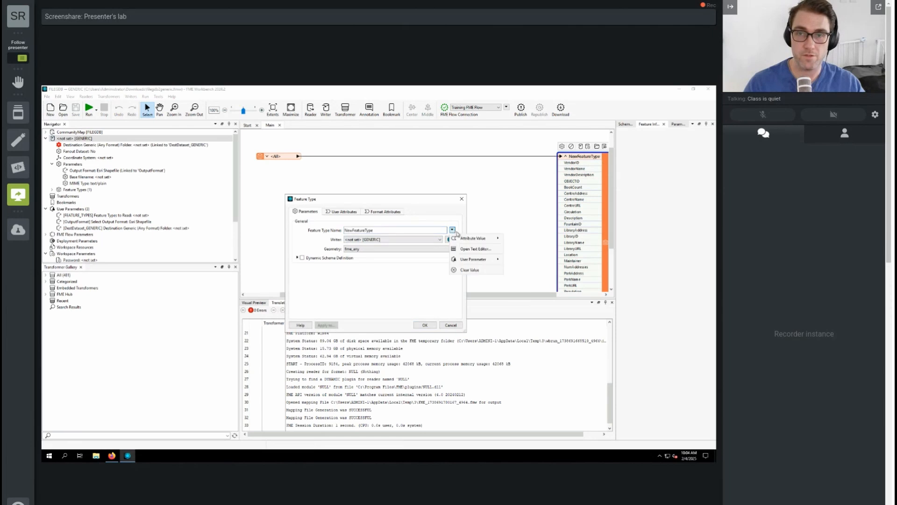
mouse_move(461, 239)
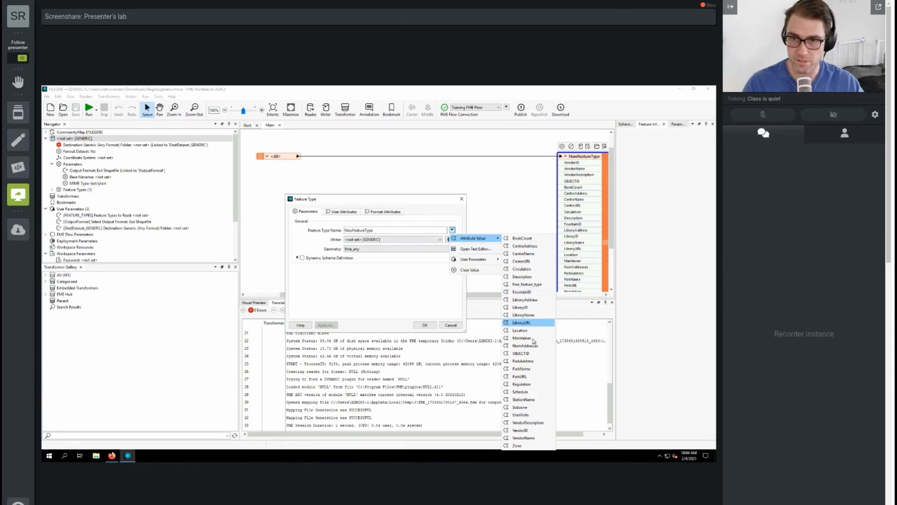
left_click(480, 249)
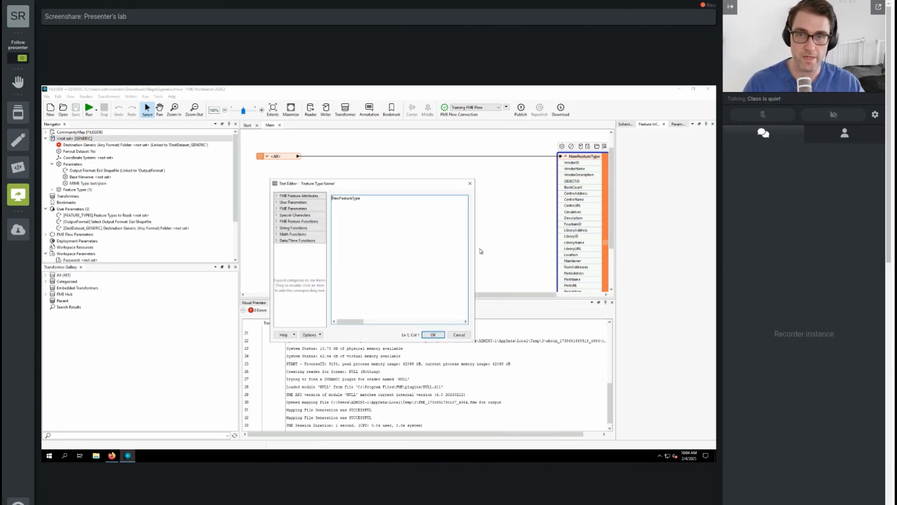
key("BackSpace")
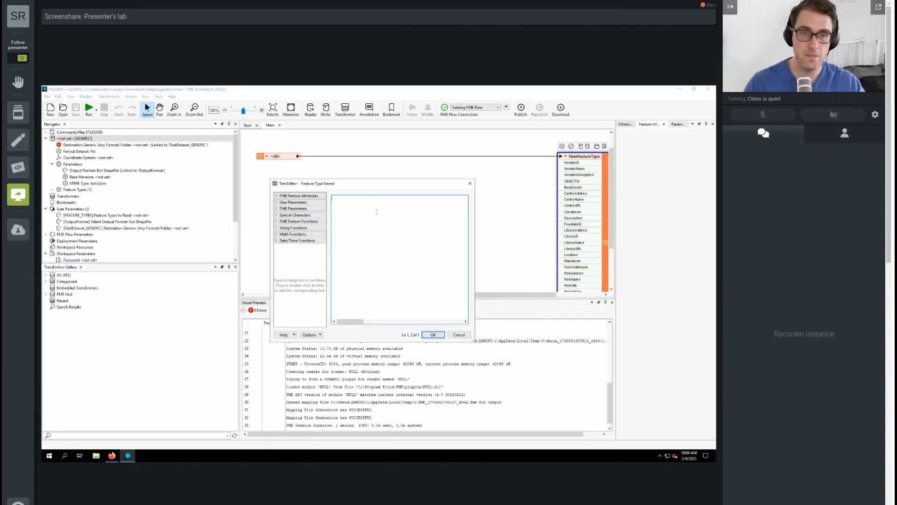
left_click(309, 209)
scroll(306, 250, "down", 10)
scroll(307, 253, "up", 10)
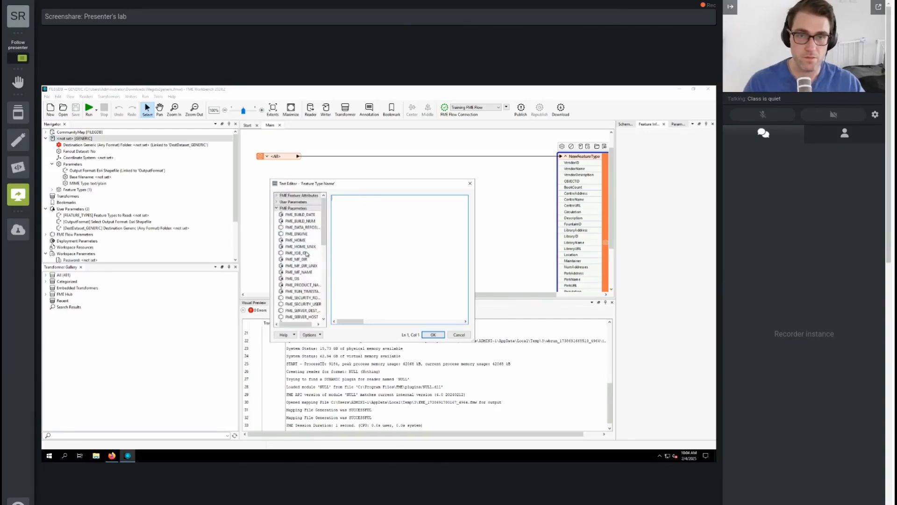
left_click(295, 208)
left_click(295, 196)
scroll(296, 198, "down", 10)
scroll(299, 198, "up", 10)
left_click(302, 198)
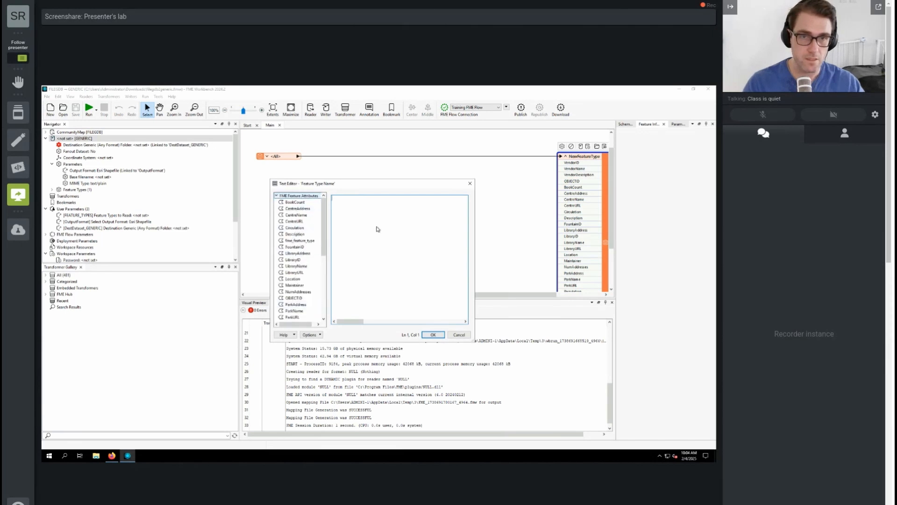
left_click(458, 335)
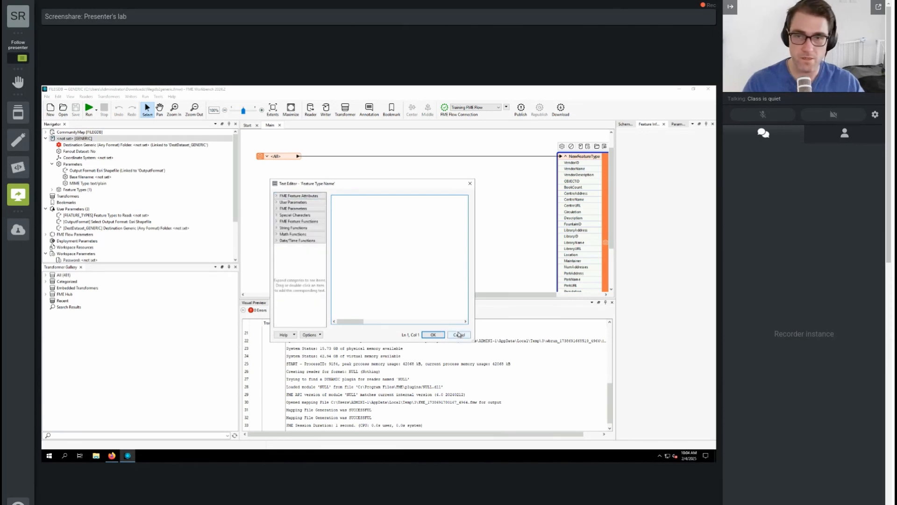
Step: Set the writer's feature type name to the fme_feature_type attribute, accept the change and save the workspace
left_click(342, 274)
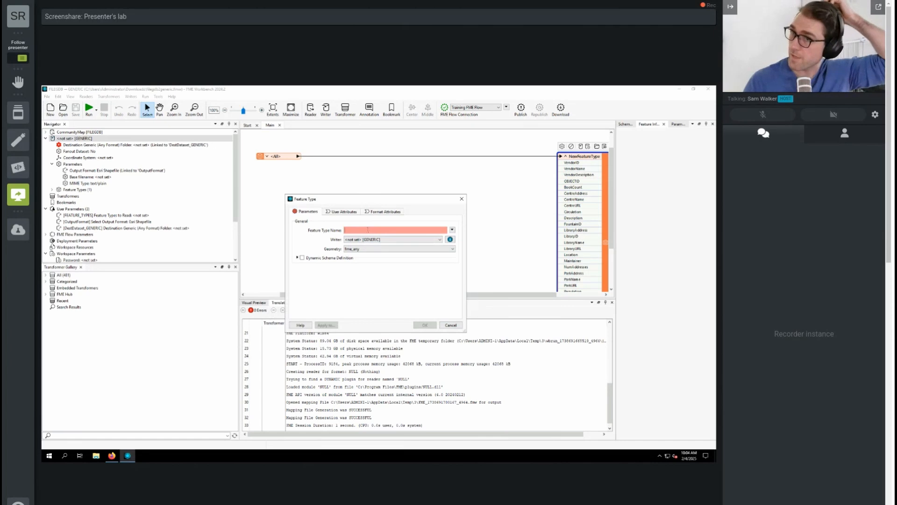
type("fme_featre")
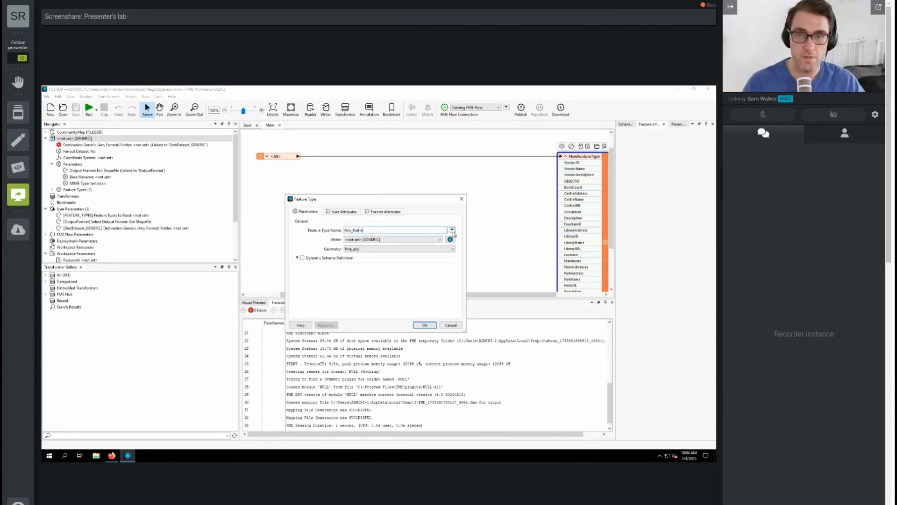
key("BackSpace")
key("BackSpace")
type("ure")
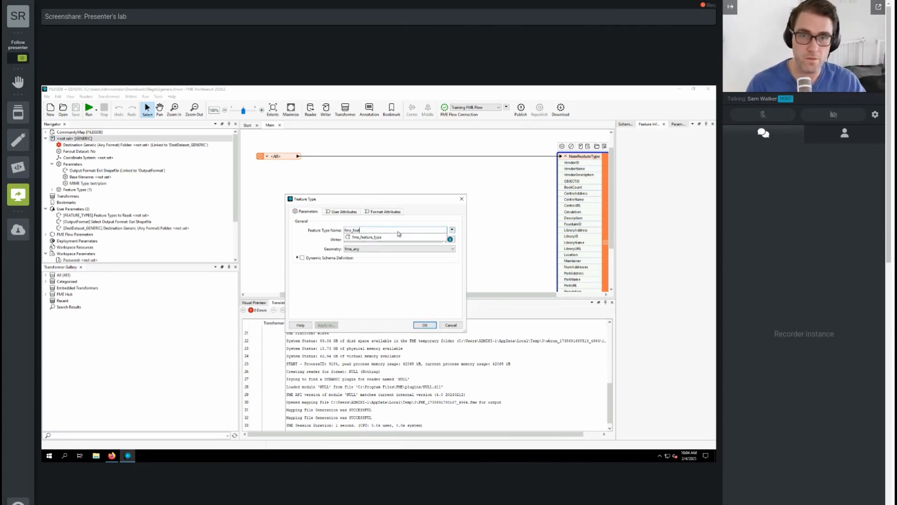
left_click(370, 239)
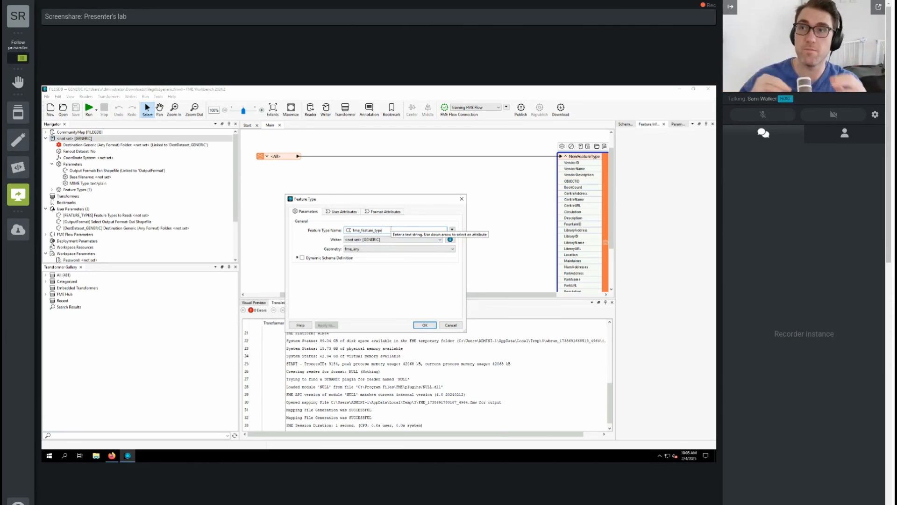
left_click(391, 230)
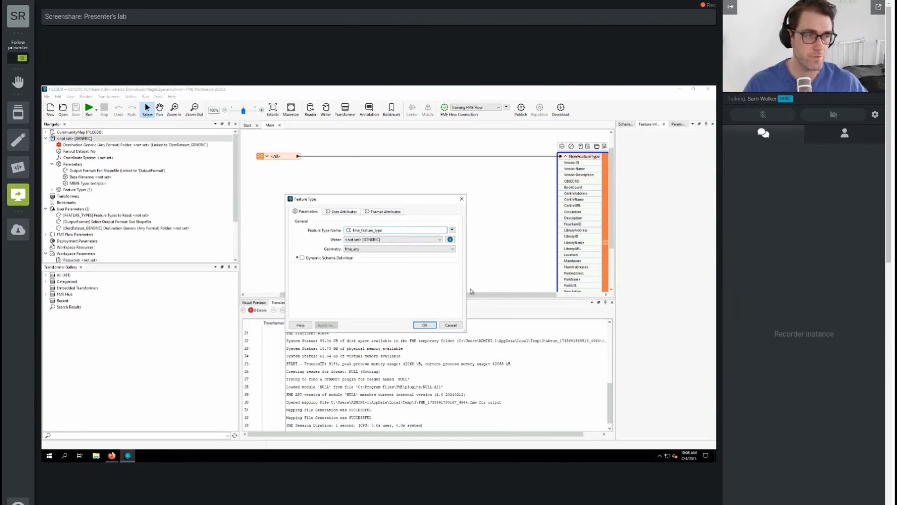
left_click(429, 328)
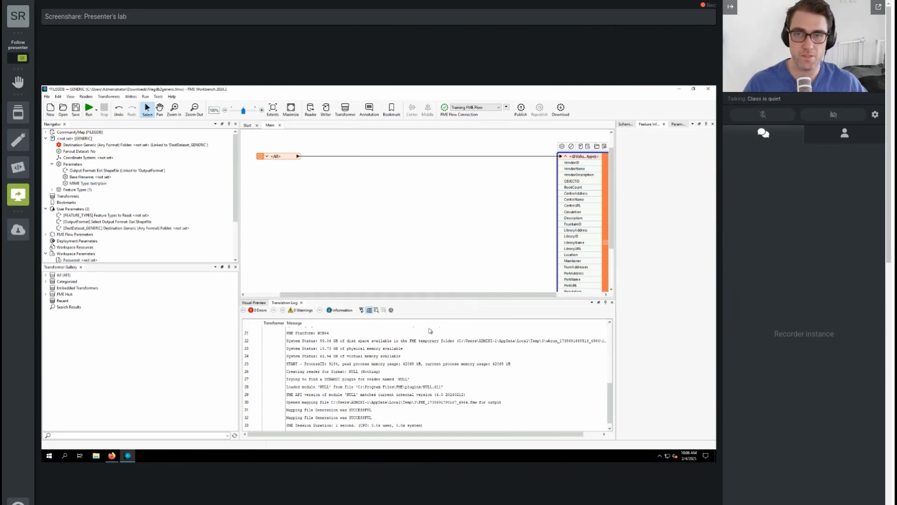
left_click(76, 110)
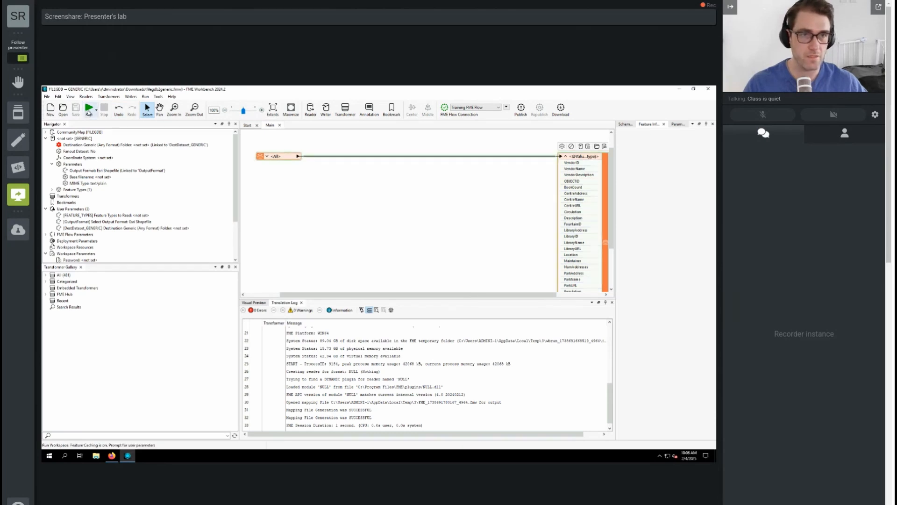
Step: Start running the workspace, choosing GarbageSchedule and Libraries as feature types to read and Esri Shapefile as the output format
left_click(89, 111)
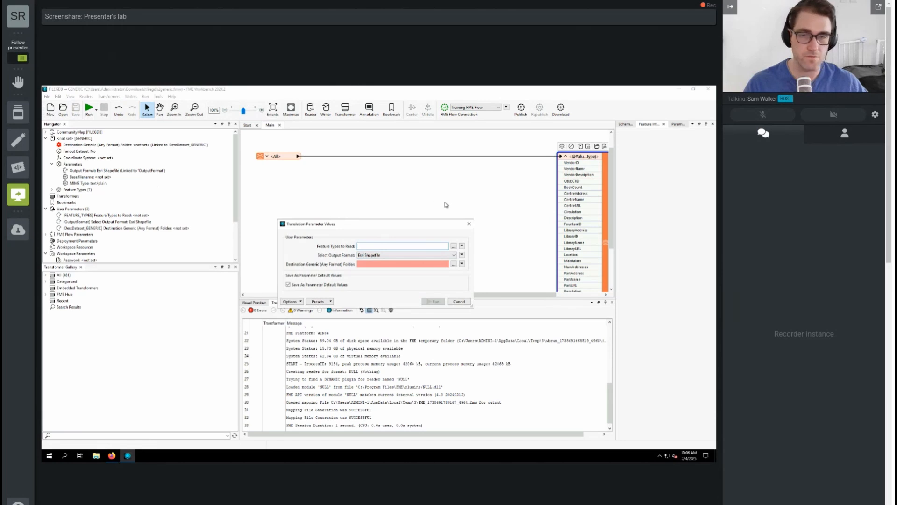
left_click(453, 246)
left_click(350, 253)
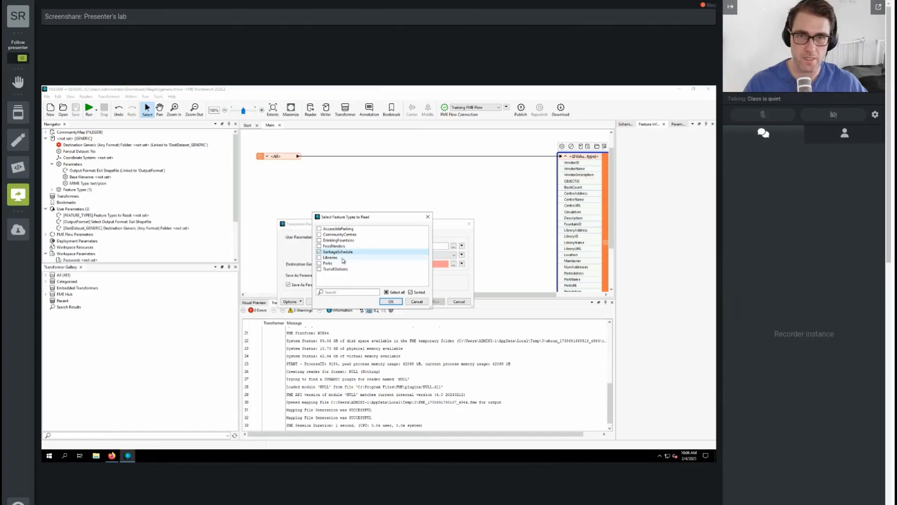
left_click(350, 258)
left_click(390, 301)
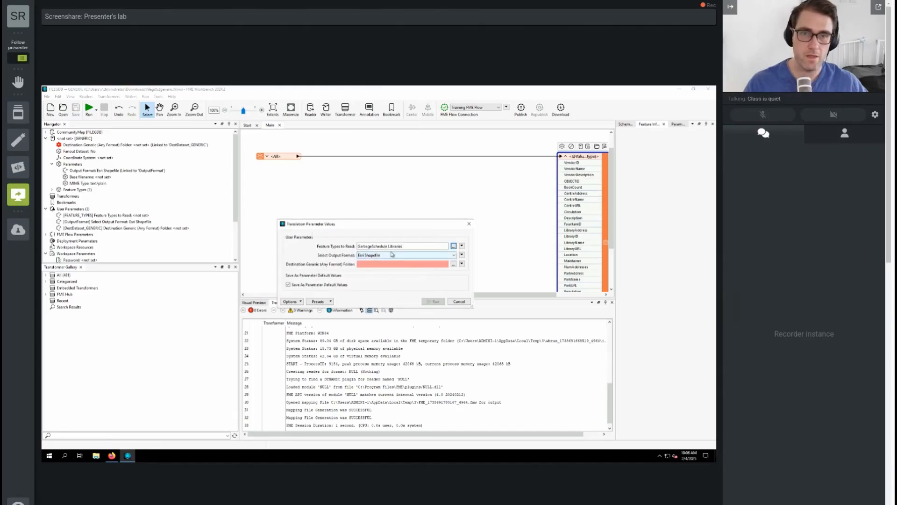
left_click(392, 255)
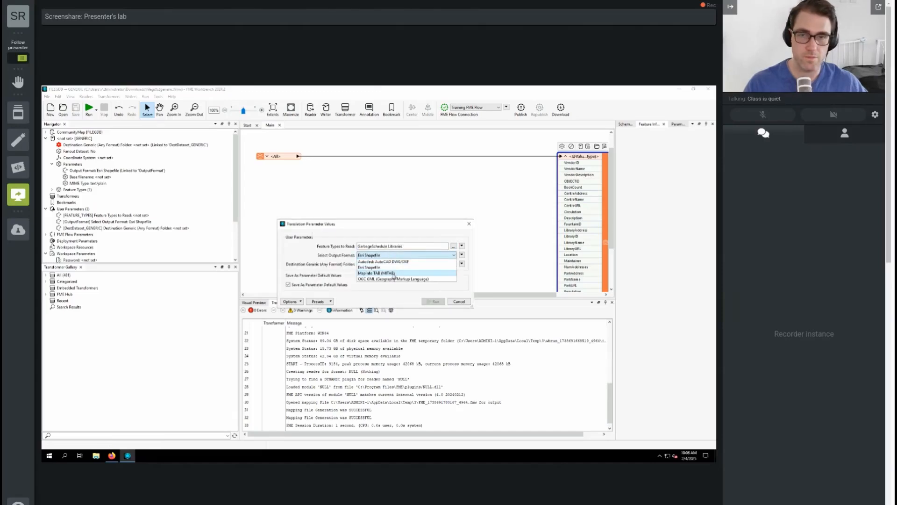
left_click(393, 267)
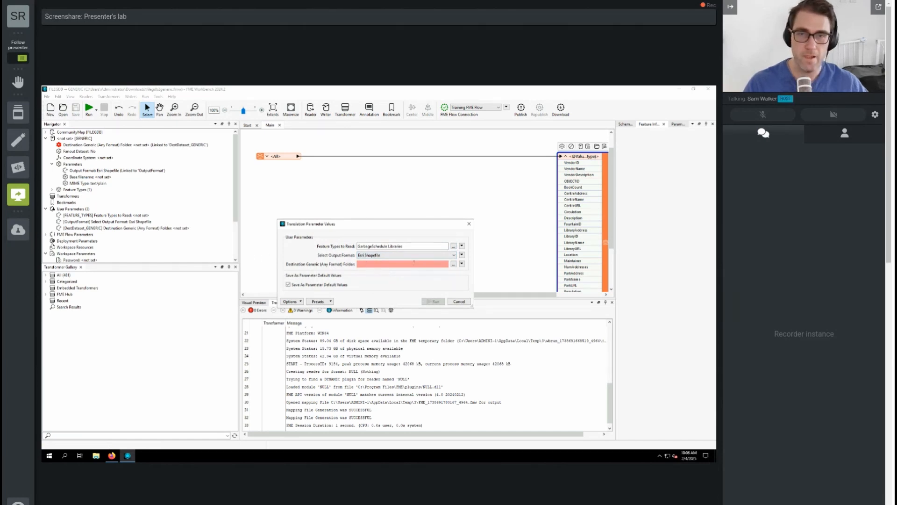
Step: Set the destination to C:\FMEData\Output\Training\CommunityMapping.zip and run the translation
left_click(453, 264)
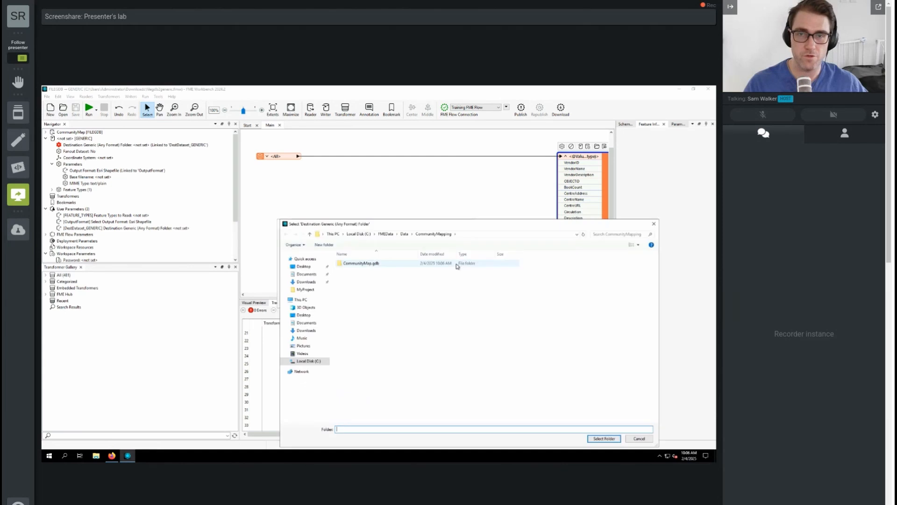
left_click(404, 234)
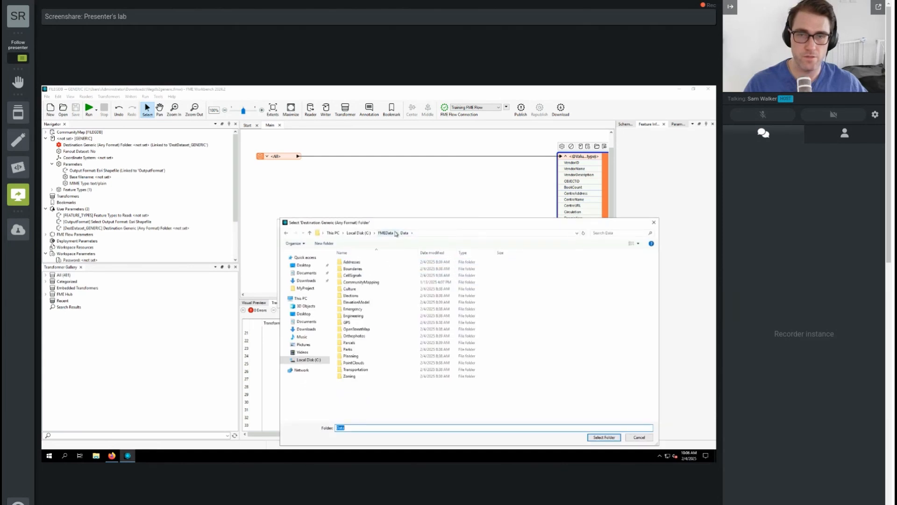
left_click(392, 233)
double_click(351, 269)
double_click(351, 262)
left_click(604, 437)
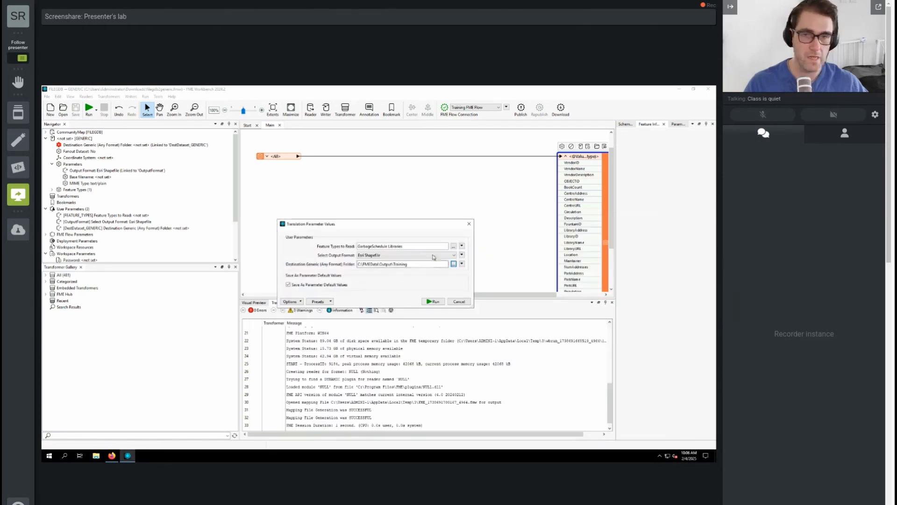
left_click(427, 264)
left_click(427, 265)
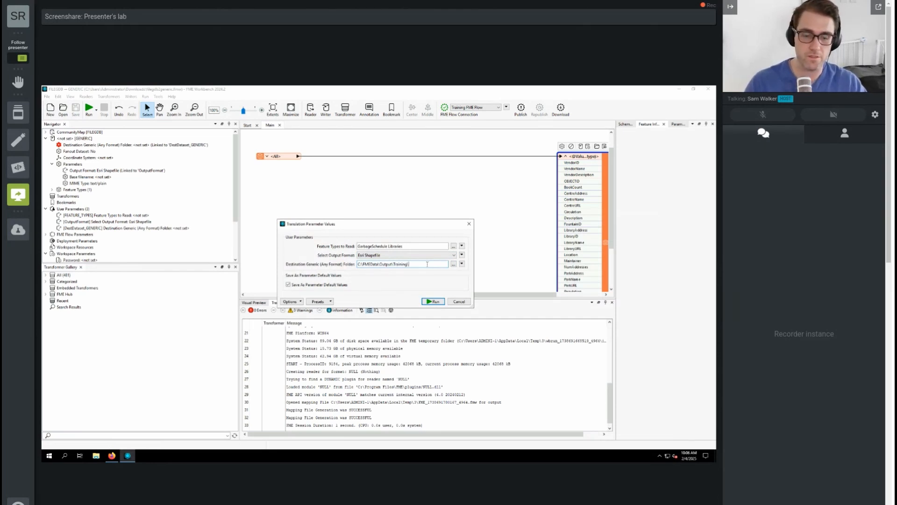
type("CommunityMapping.zip")
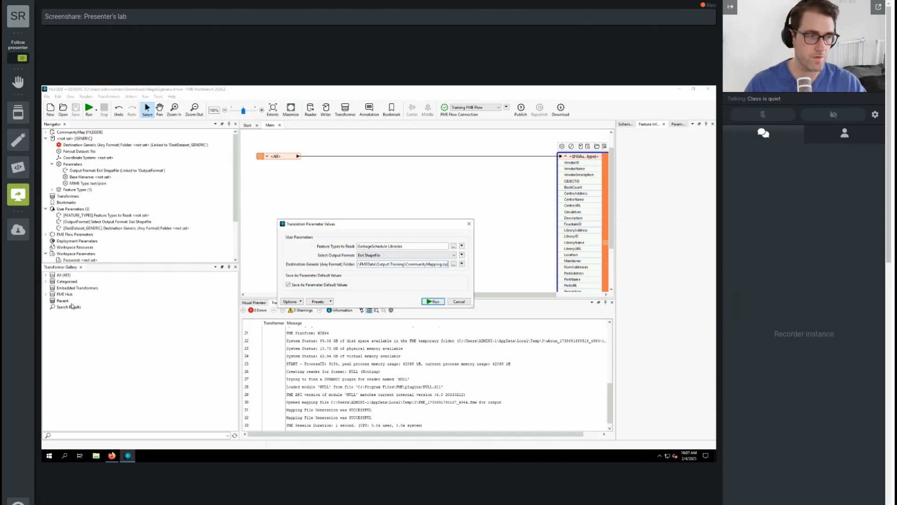
left_click(433, 301)
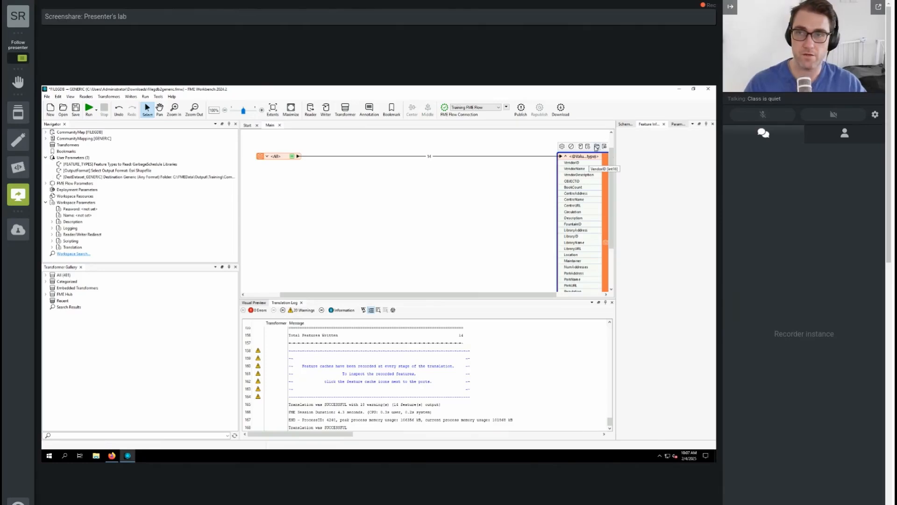
Step: Open the writer's output folder and examine the GarbageSchedule and Libraries shapefile components inside CommunityMapping.zip
left_click(597, 146)
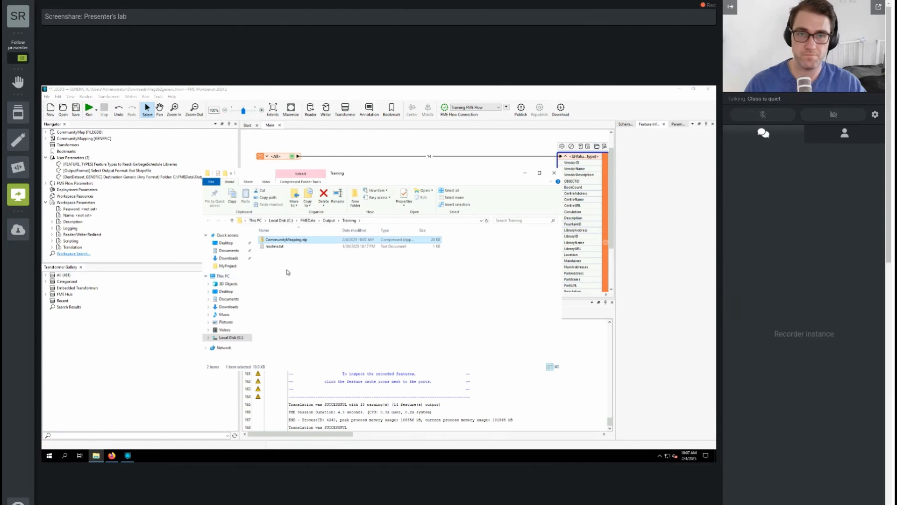
double_click(299, 242)
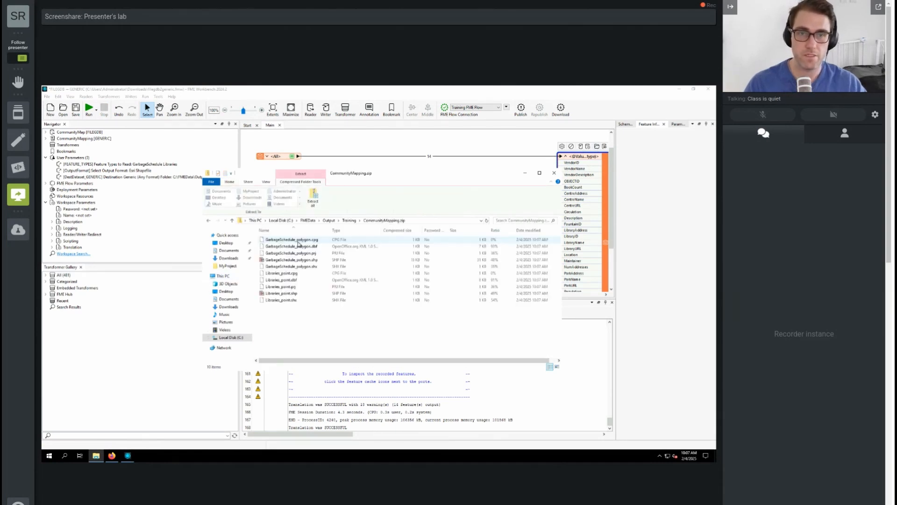
left_click(311, 266, "shift")
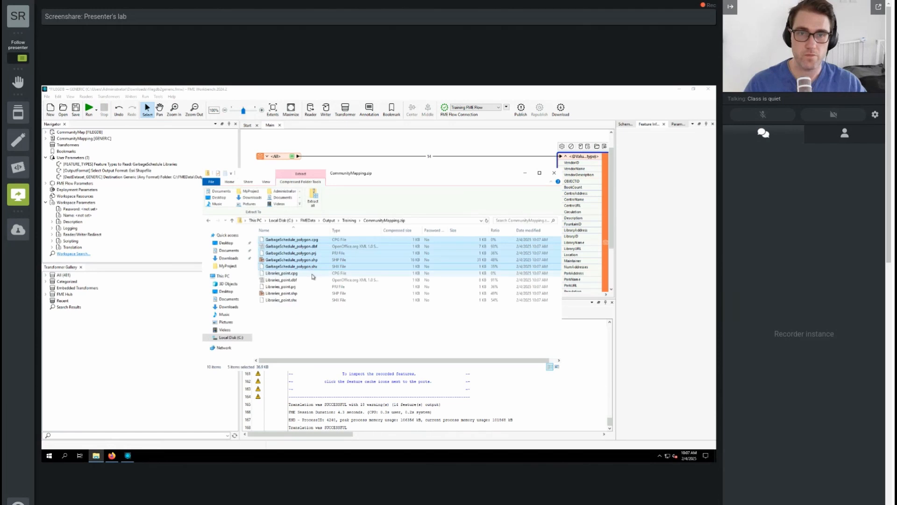
left_click(312, 274)
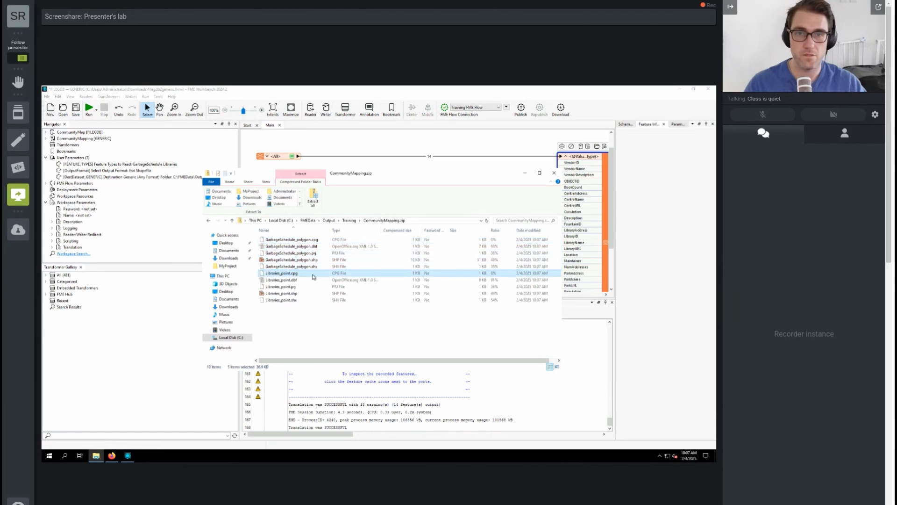
left_click(337, 301, "shift")
left_click(329, 318)
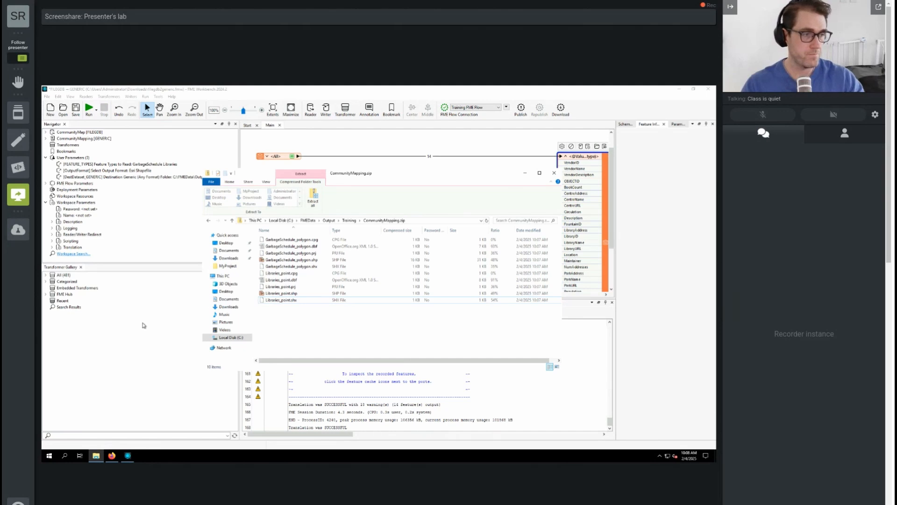
left_click(524, 174)
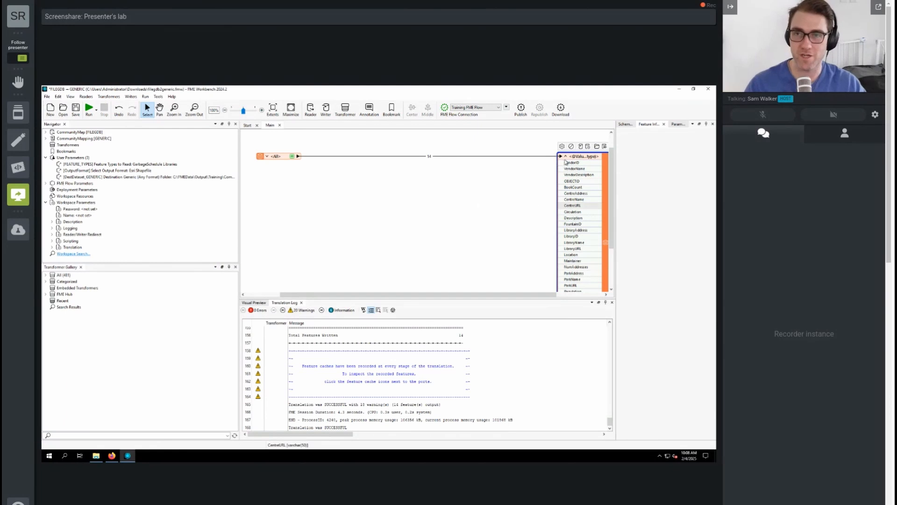
Step: Open the written CommunityMapping.zip dataset for viewing, with Esri Shapefile as the reader format
left_click(604, 147)
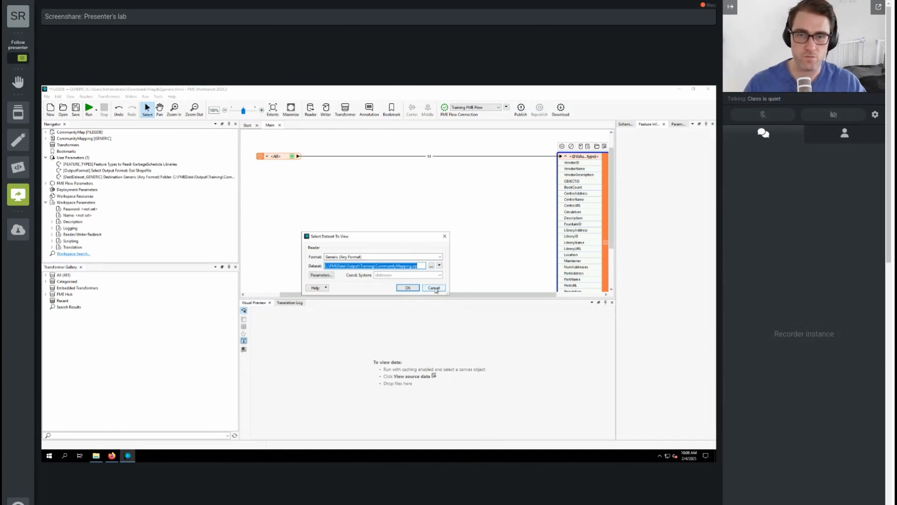
left_click(434, 288)
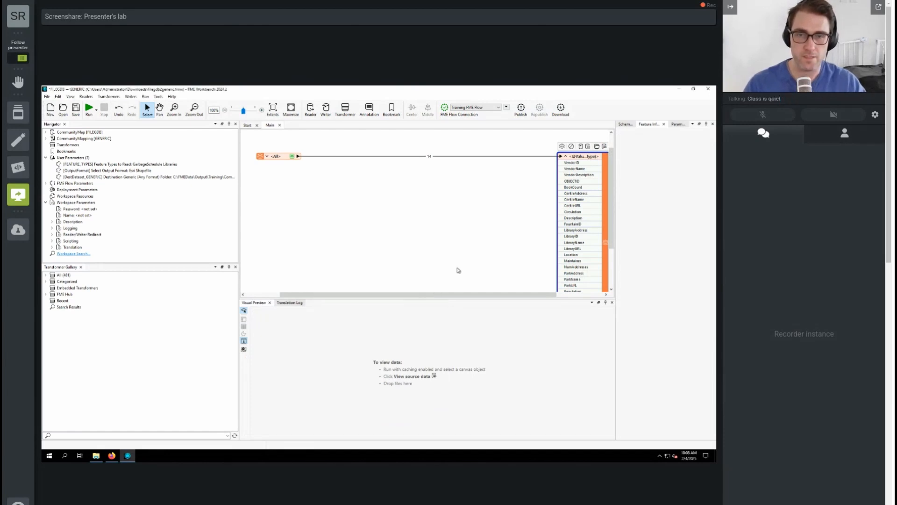
left_click(604, 146)
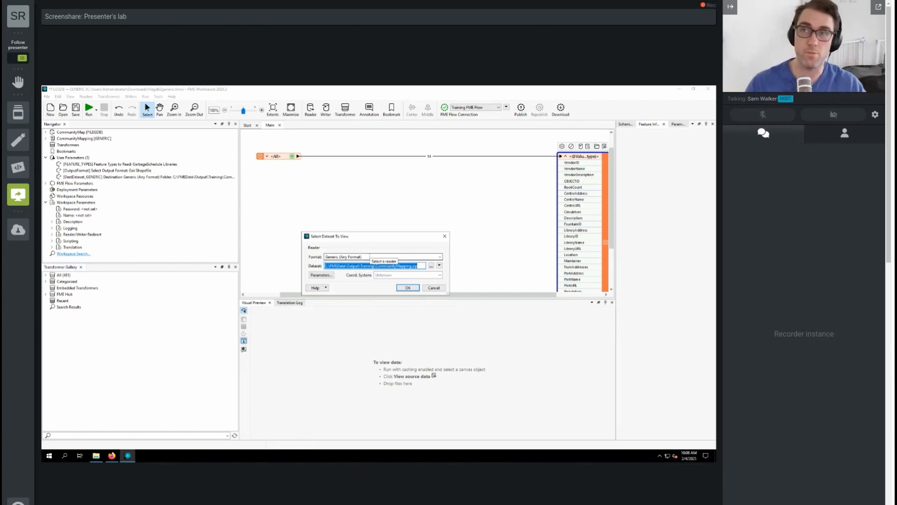
left_click(376, 255)
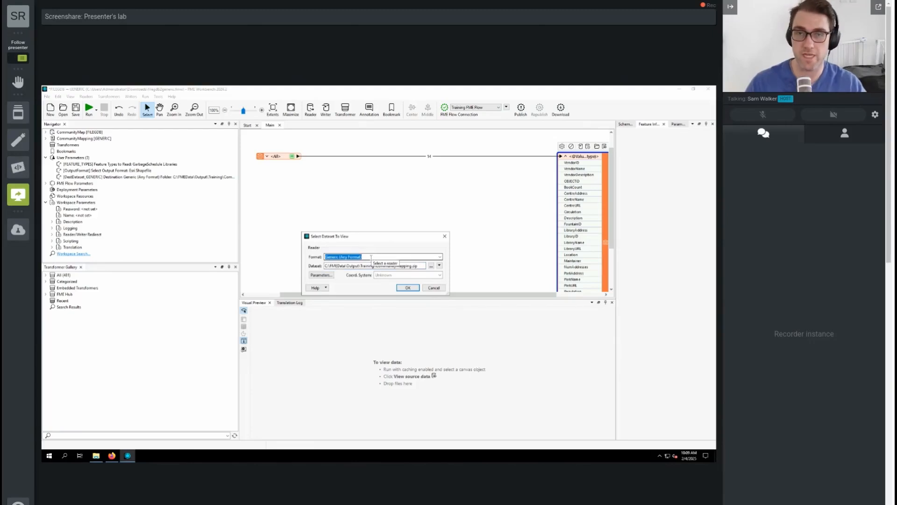
type("esri")
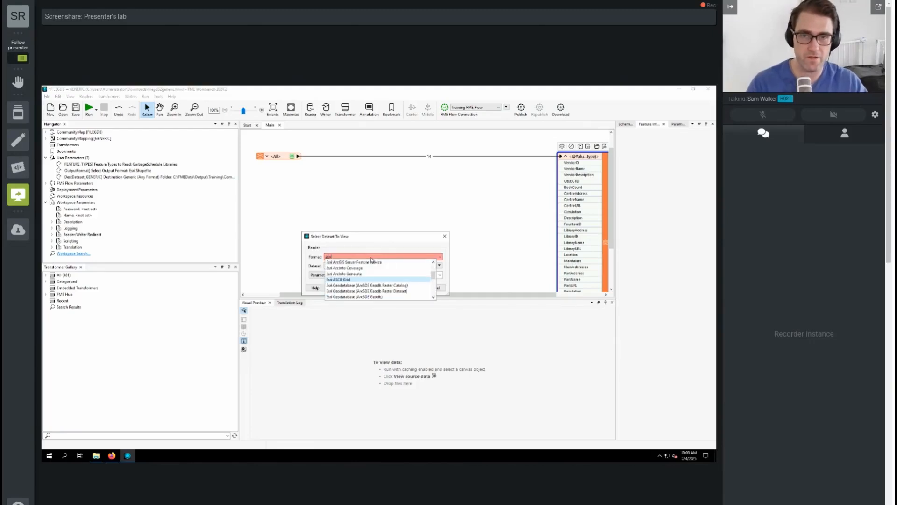
type(" shi")
left_click(355, 262)
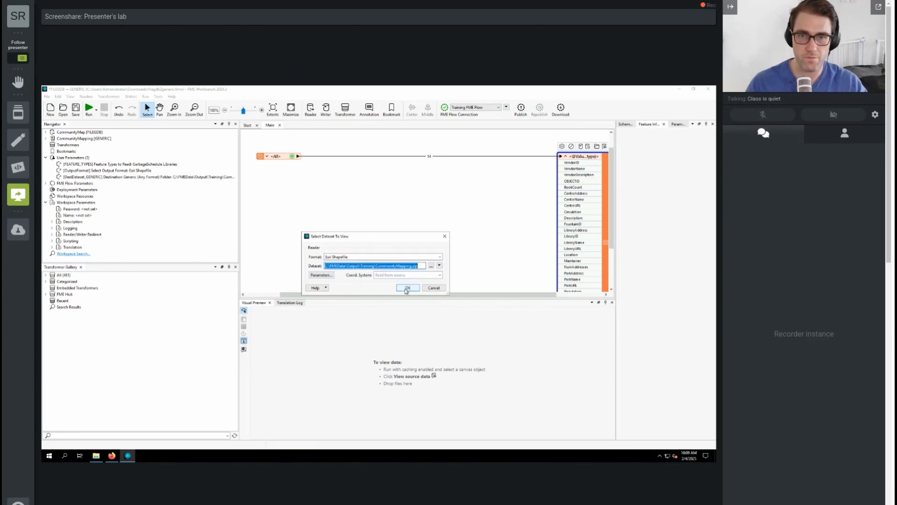
left_click(406, 287)
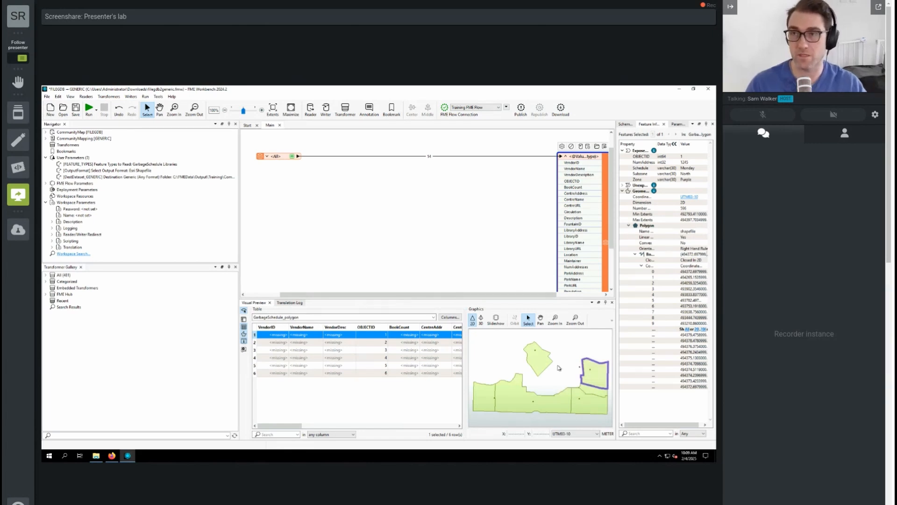
Step: Switch the preview table to Libraries_point and examine its attribute columns from VendorID through Zone
left_click_drag(292, 426, 266, 424)
left_click(343, 318)
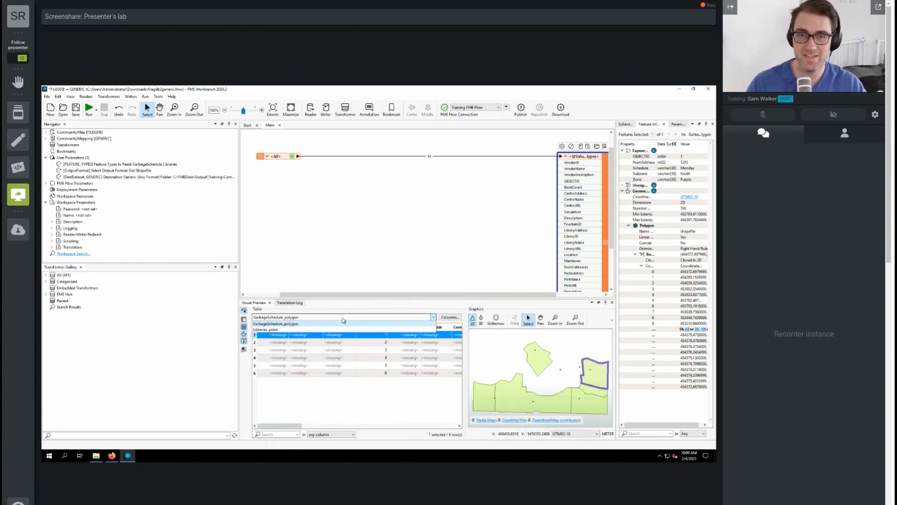
left_click(357, 330)
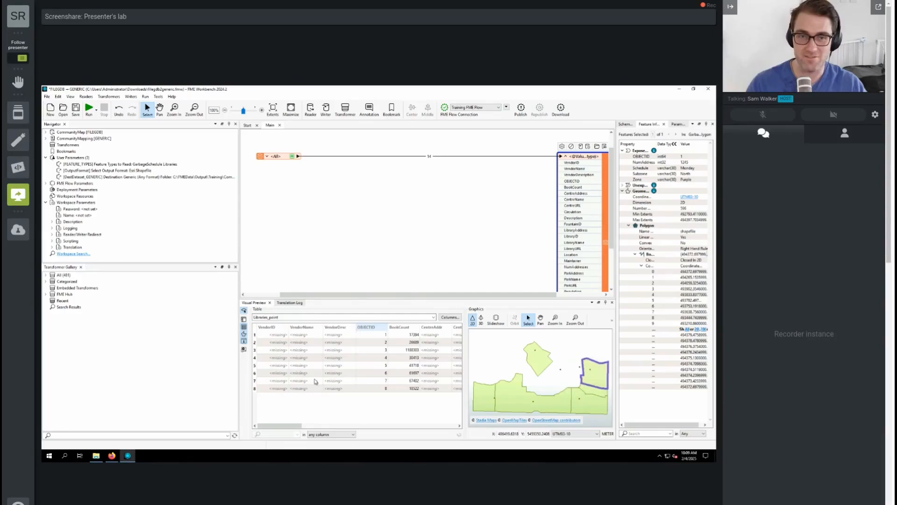
left_click_drag(291, 426, 424, 425)
scroll(422, 416, "left", 5)
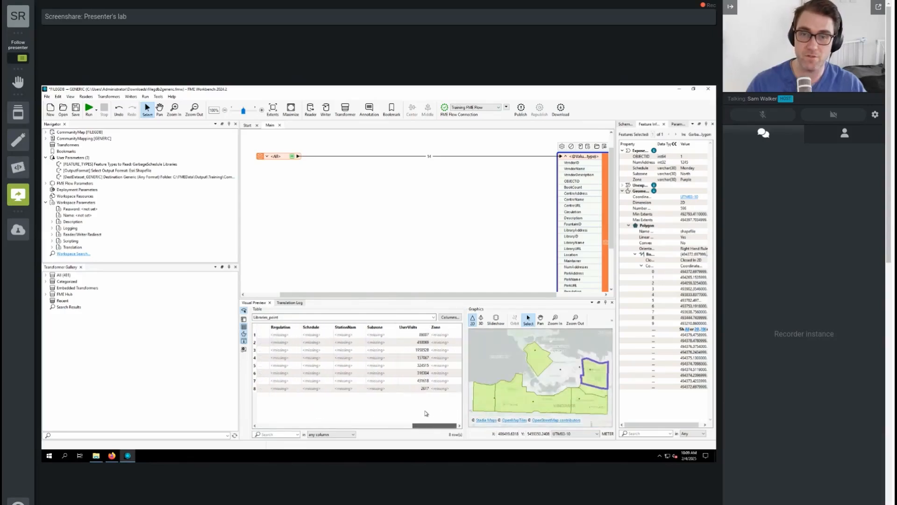
scroll(370, 412, "left", 1)
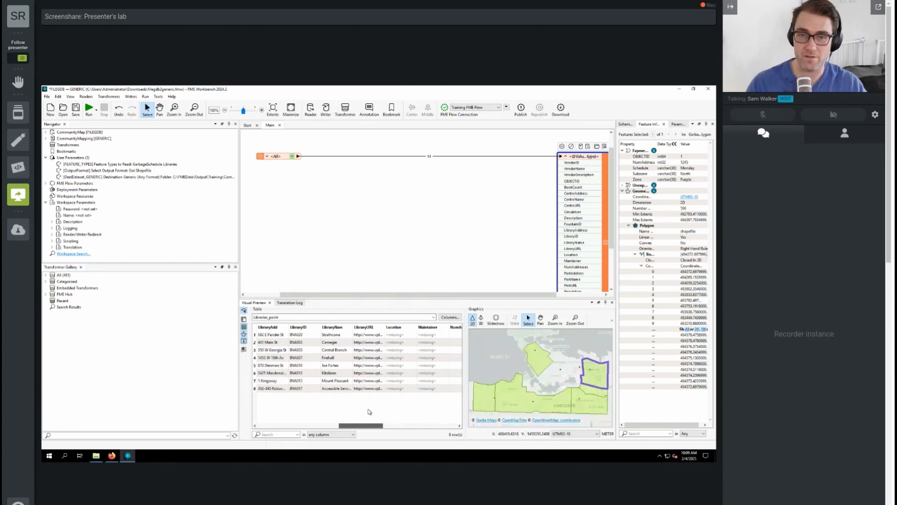
scroll(369, 412, "left", 5)
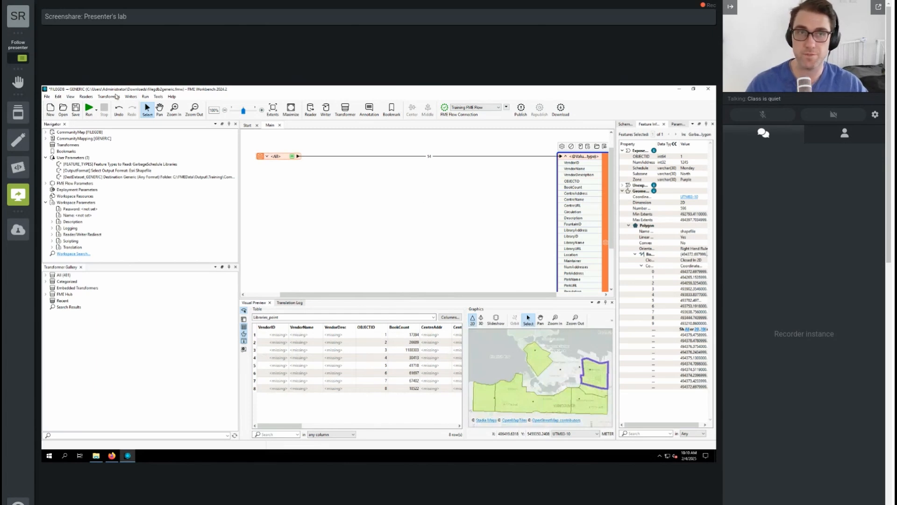
Step: Save the generic writer workspace
left_click(76, 109)
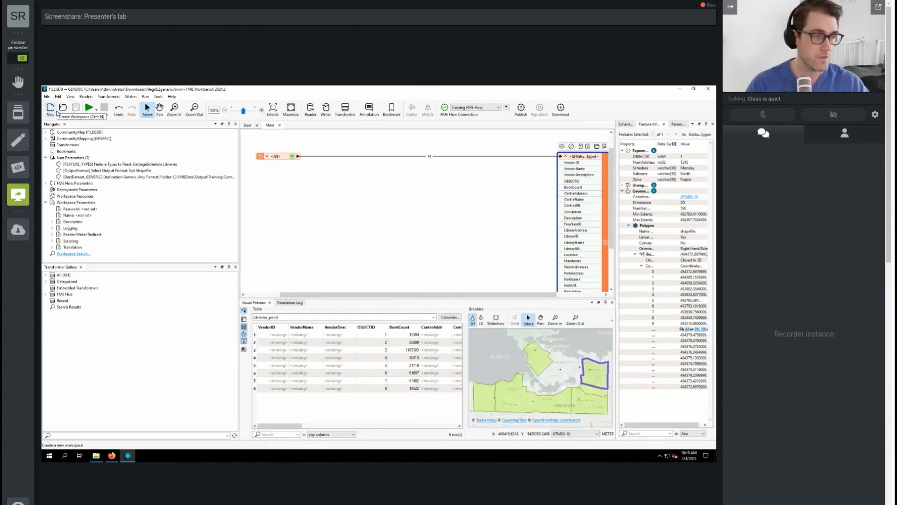